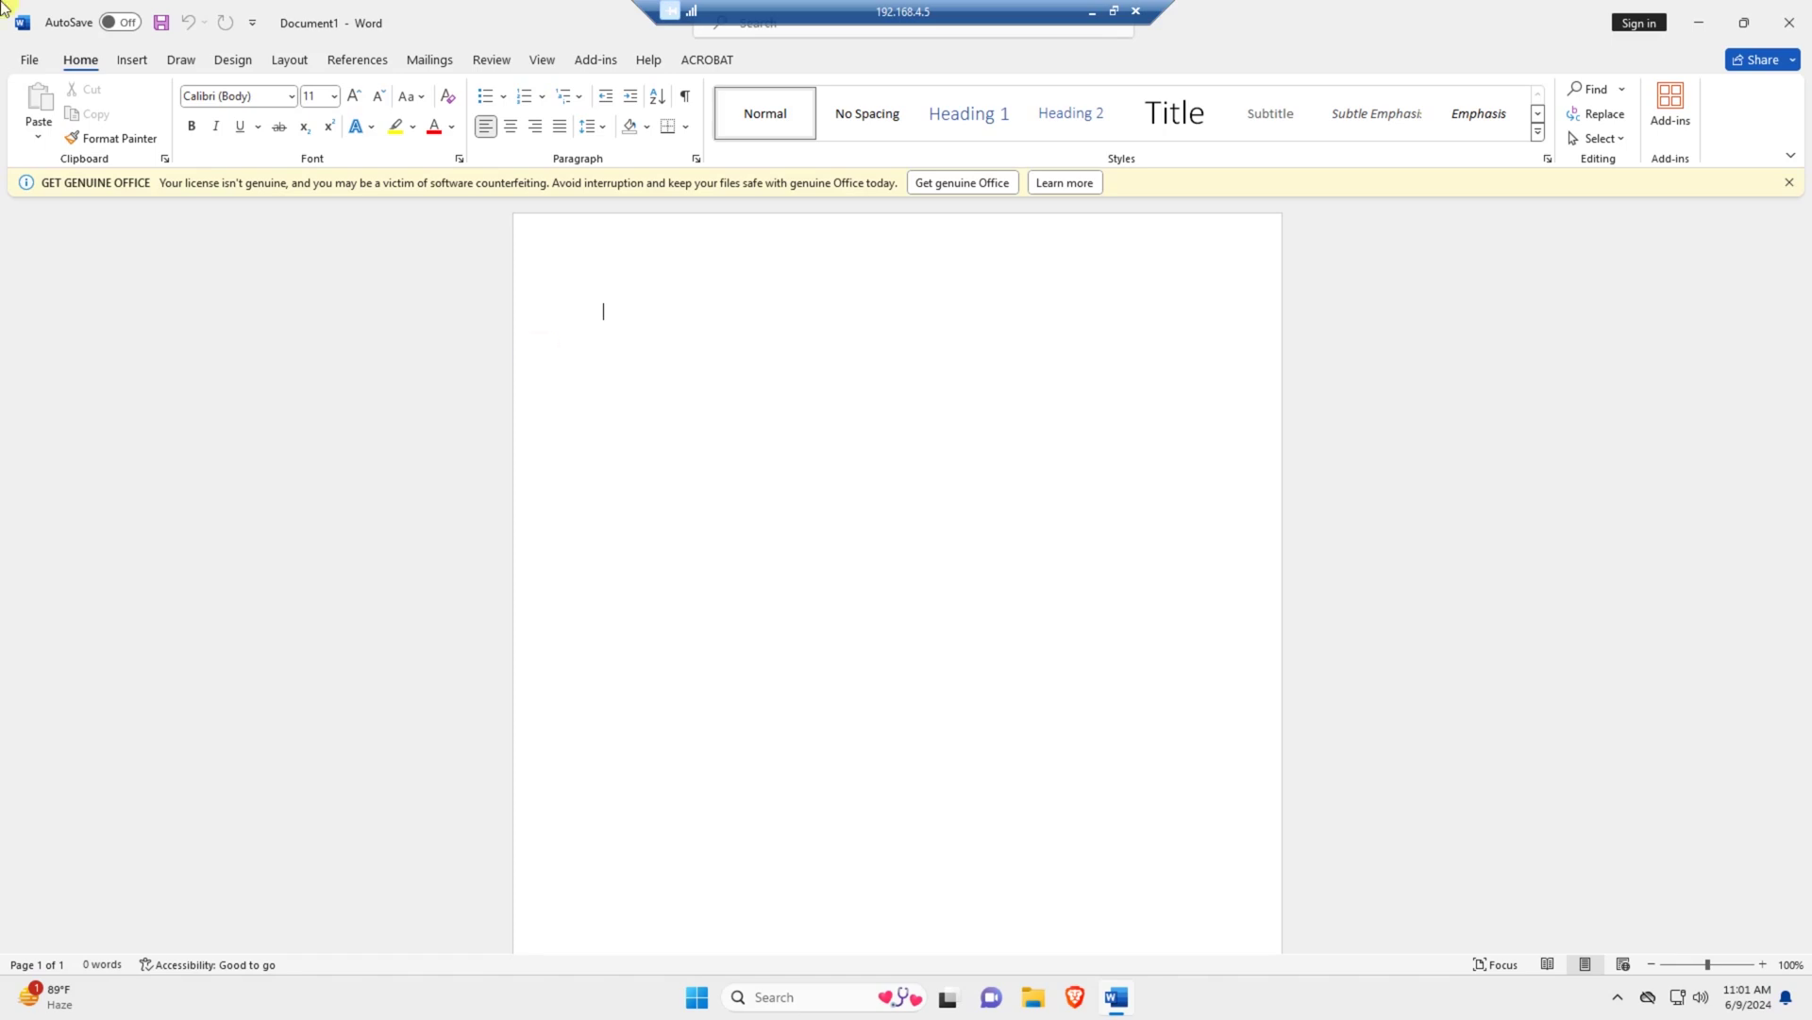
# Open Word's Options dialog from the File view
pyautogui.click(30, 65)
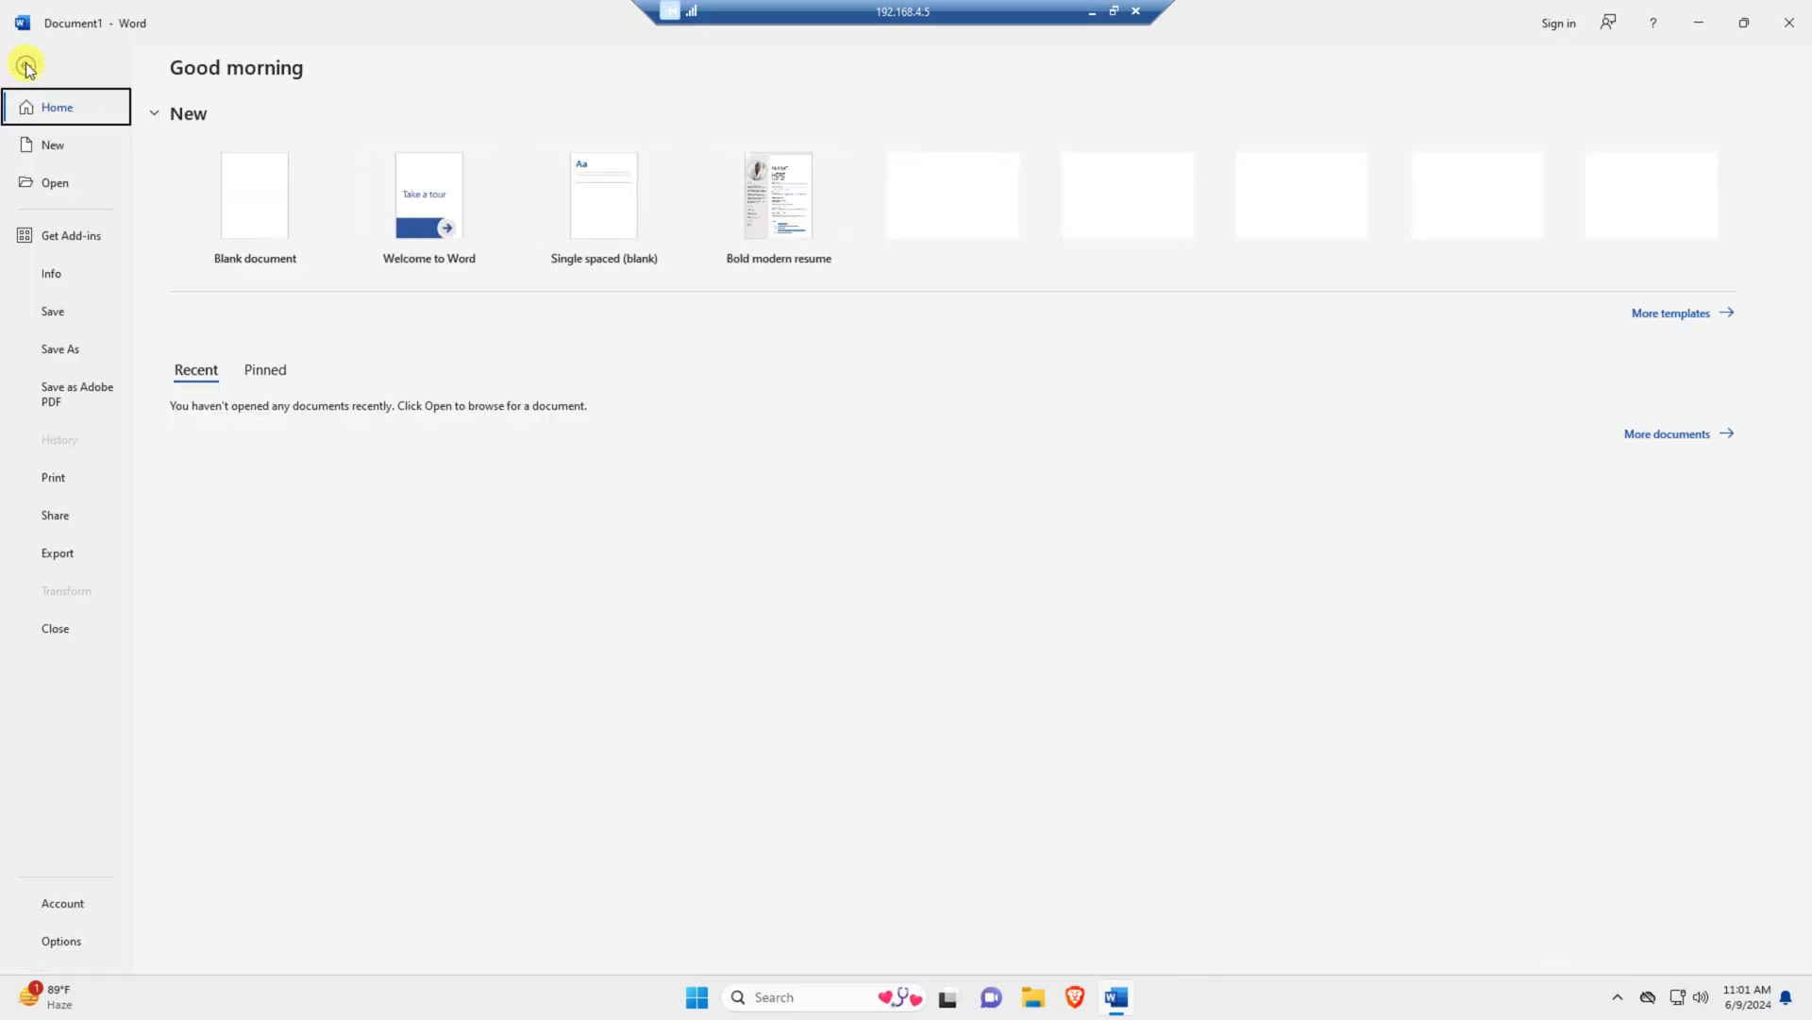
pyautogui.click(57, 941)
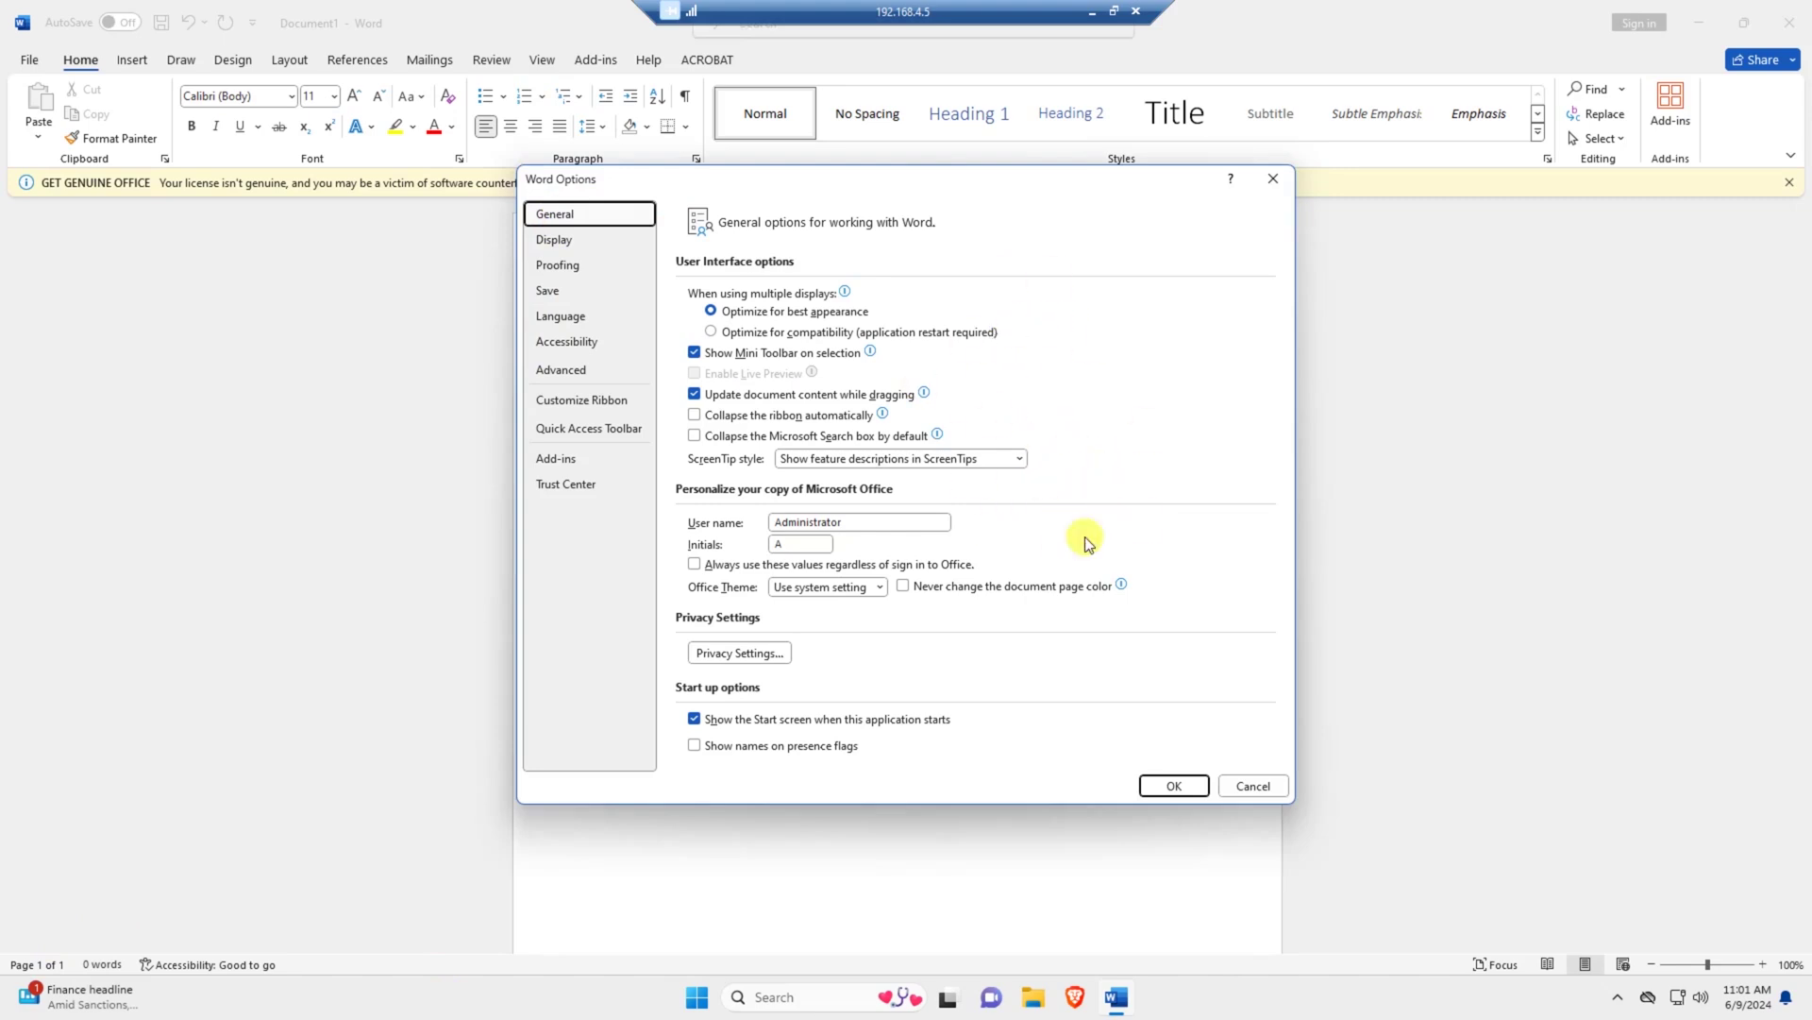
# Turn off 'optional connected experiences' in Privacy Settings and acknowledge the restart notice
pyautogui.click(745, 652)
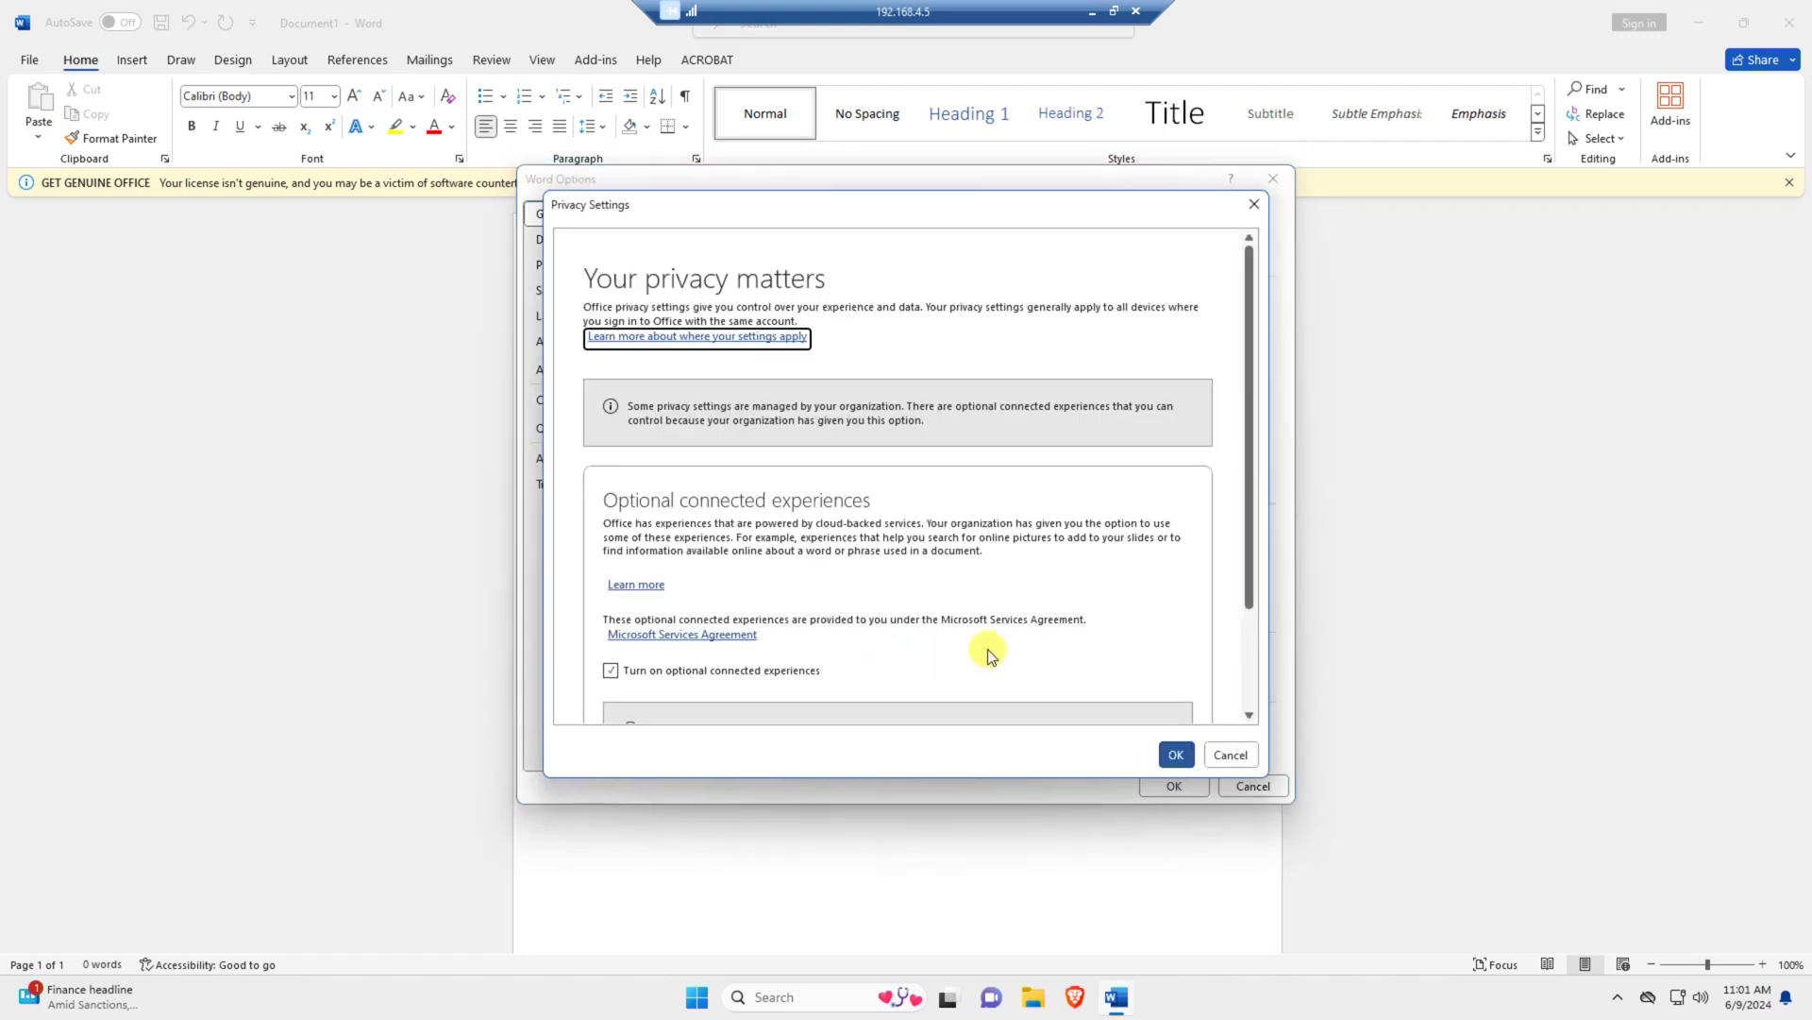
pyautogui.moveTo(1248, 327); pyautogui.dragTo(1248, 454)
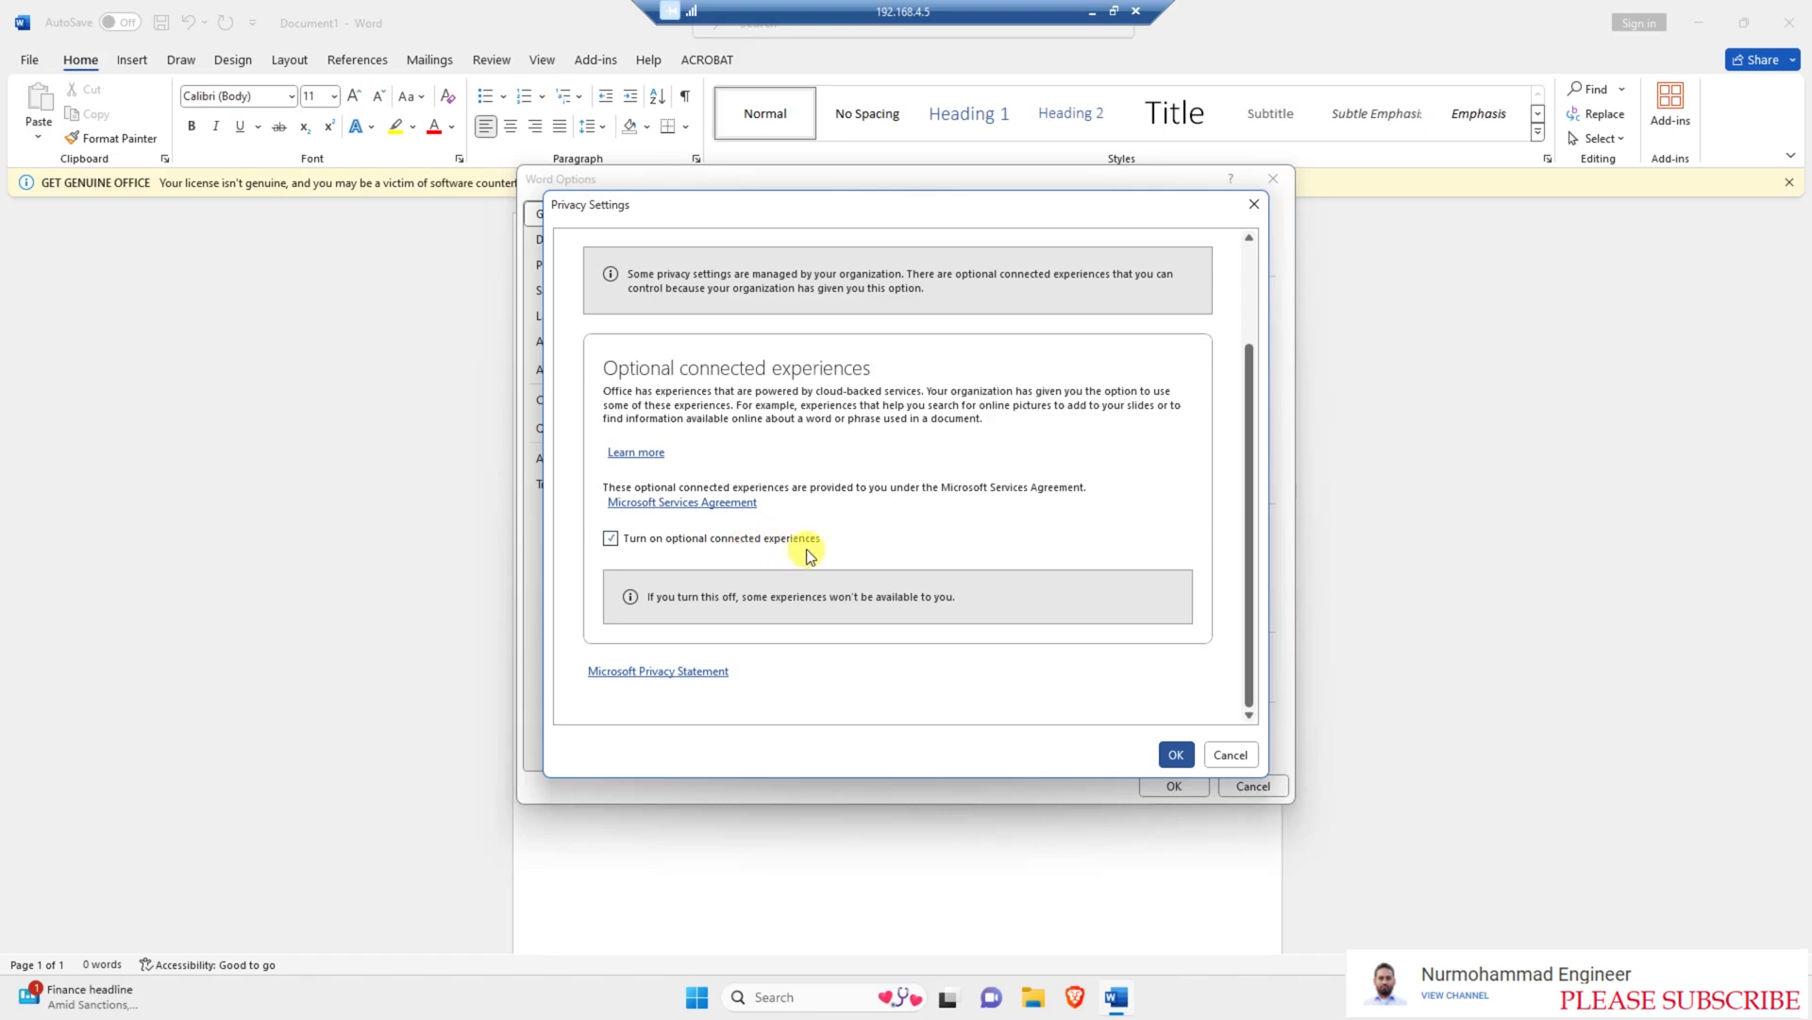
pyautogui.click(613, 540)
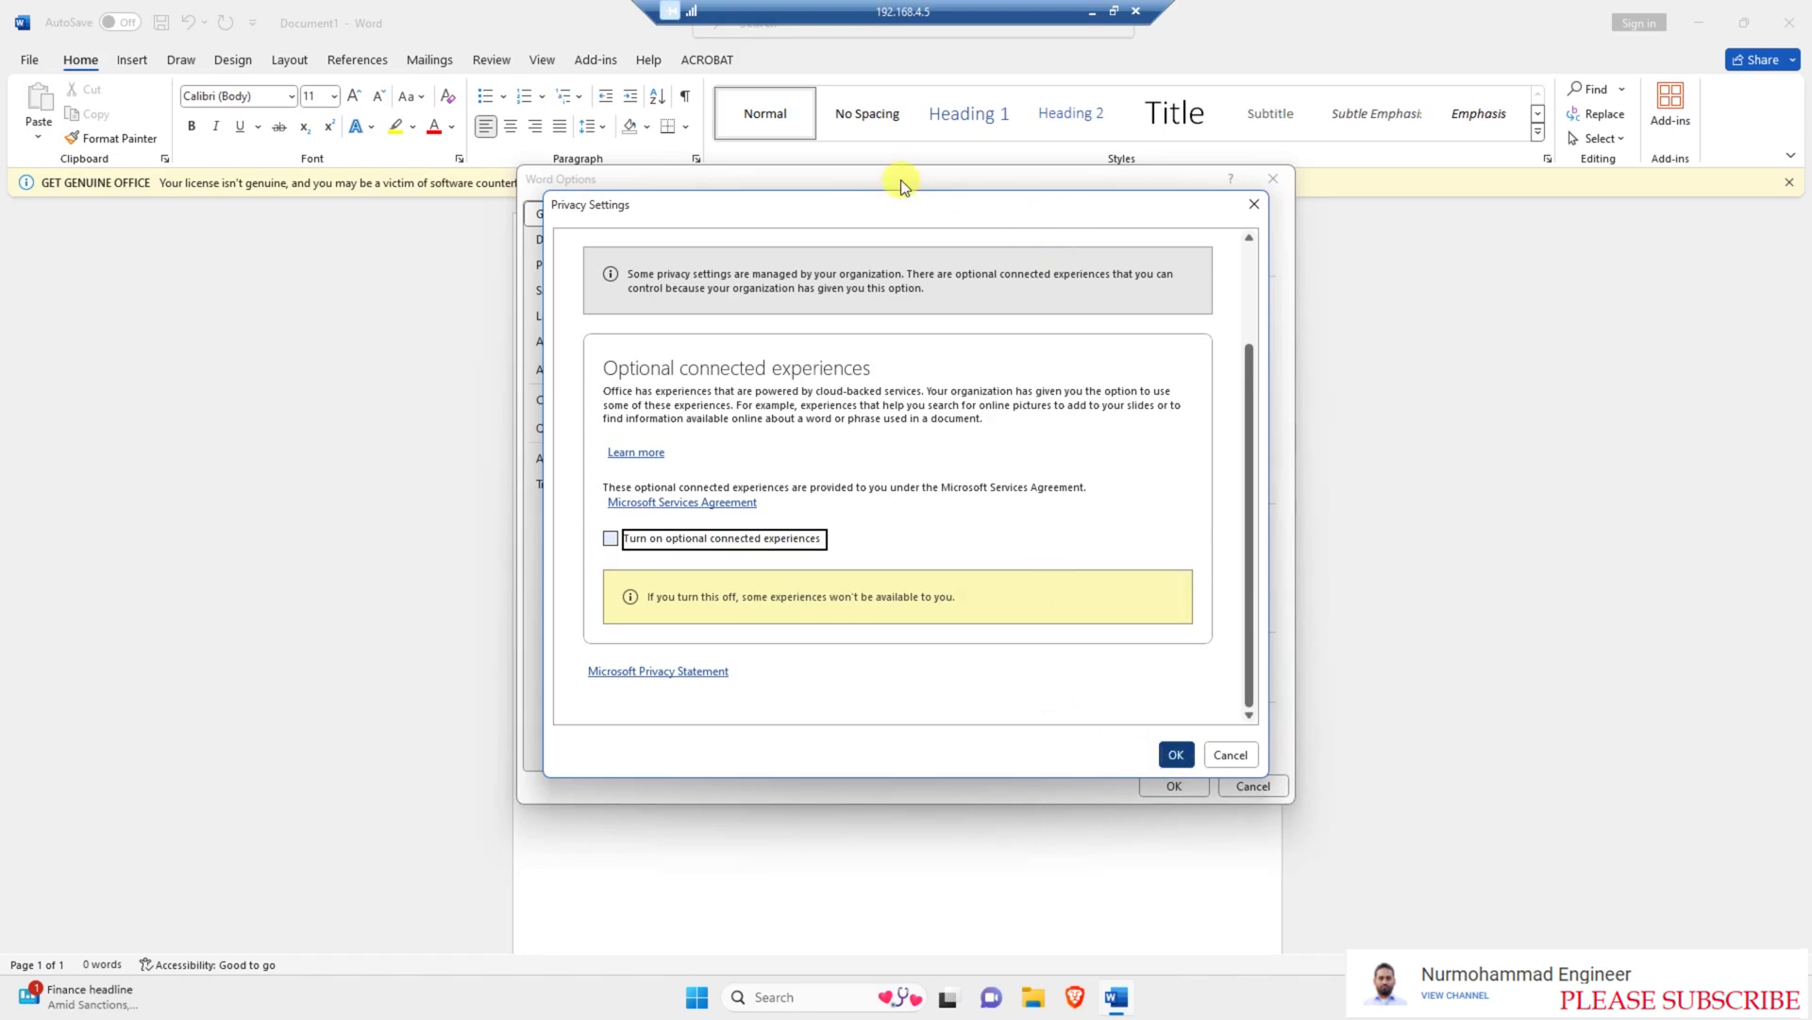
pyautogui.click(1177, 754)
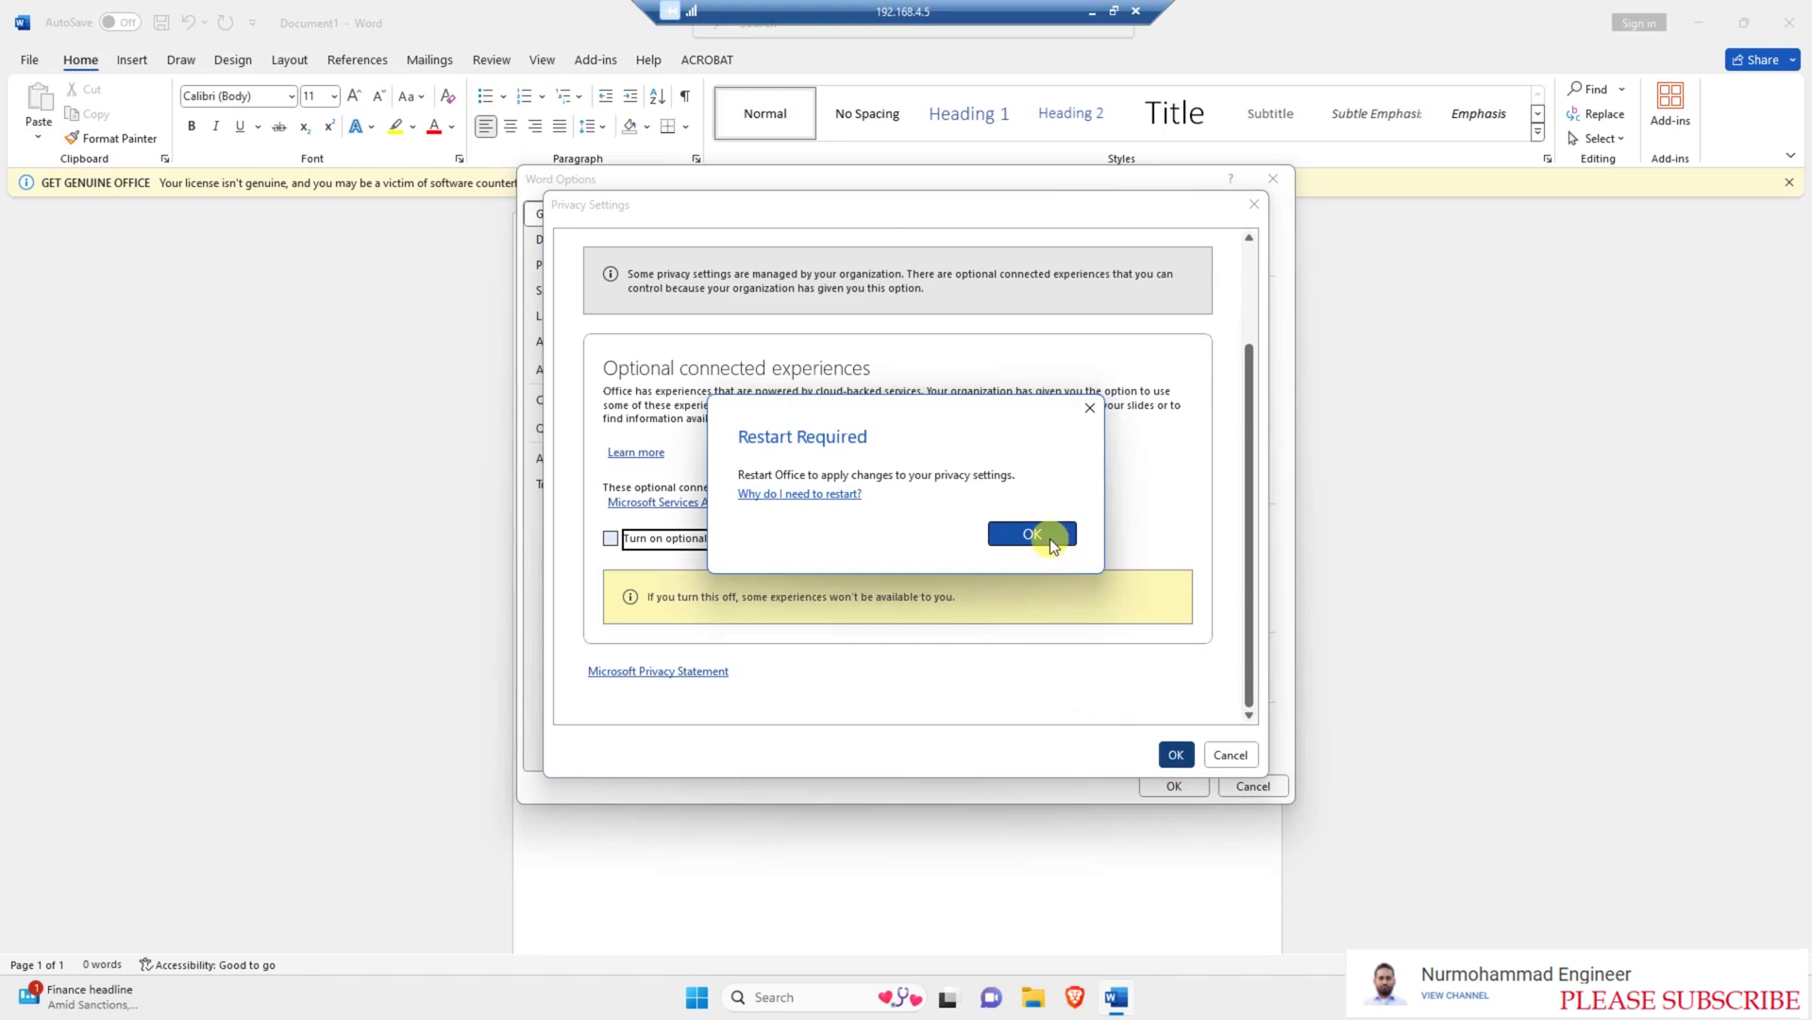
pyautogui.click(1049, 538)
# Close Word Options and exit Word
pyautogui.click(1164, 786)
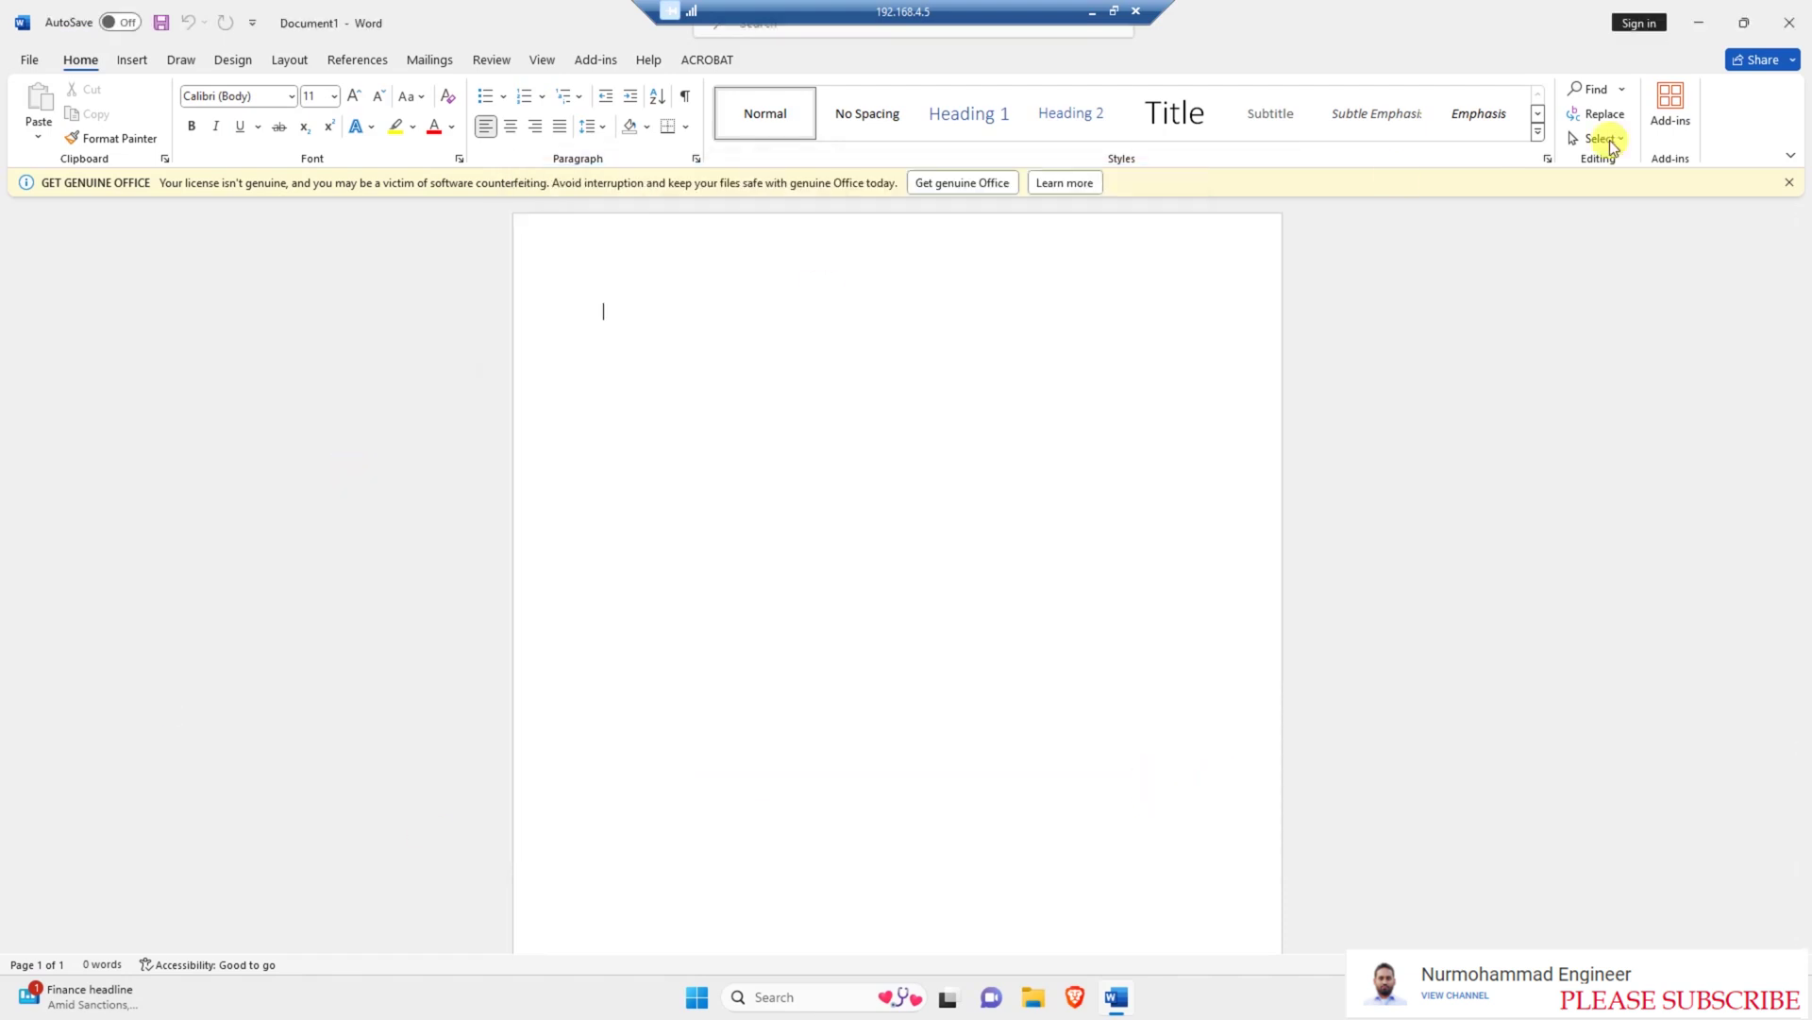
pyautogui.click(1794, 17)
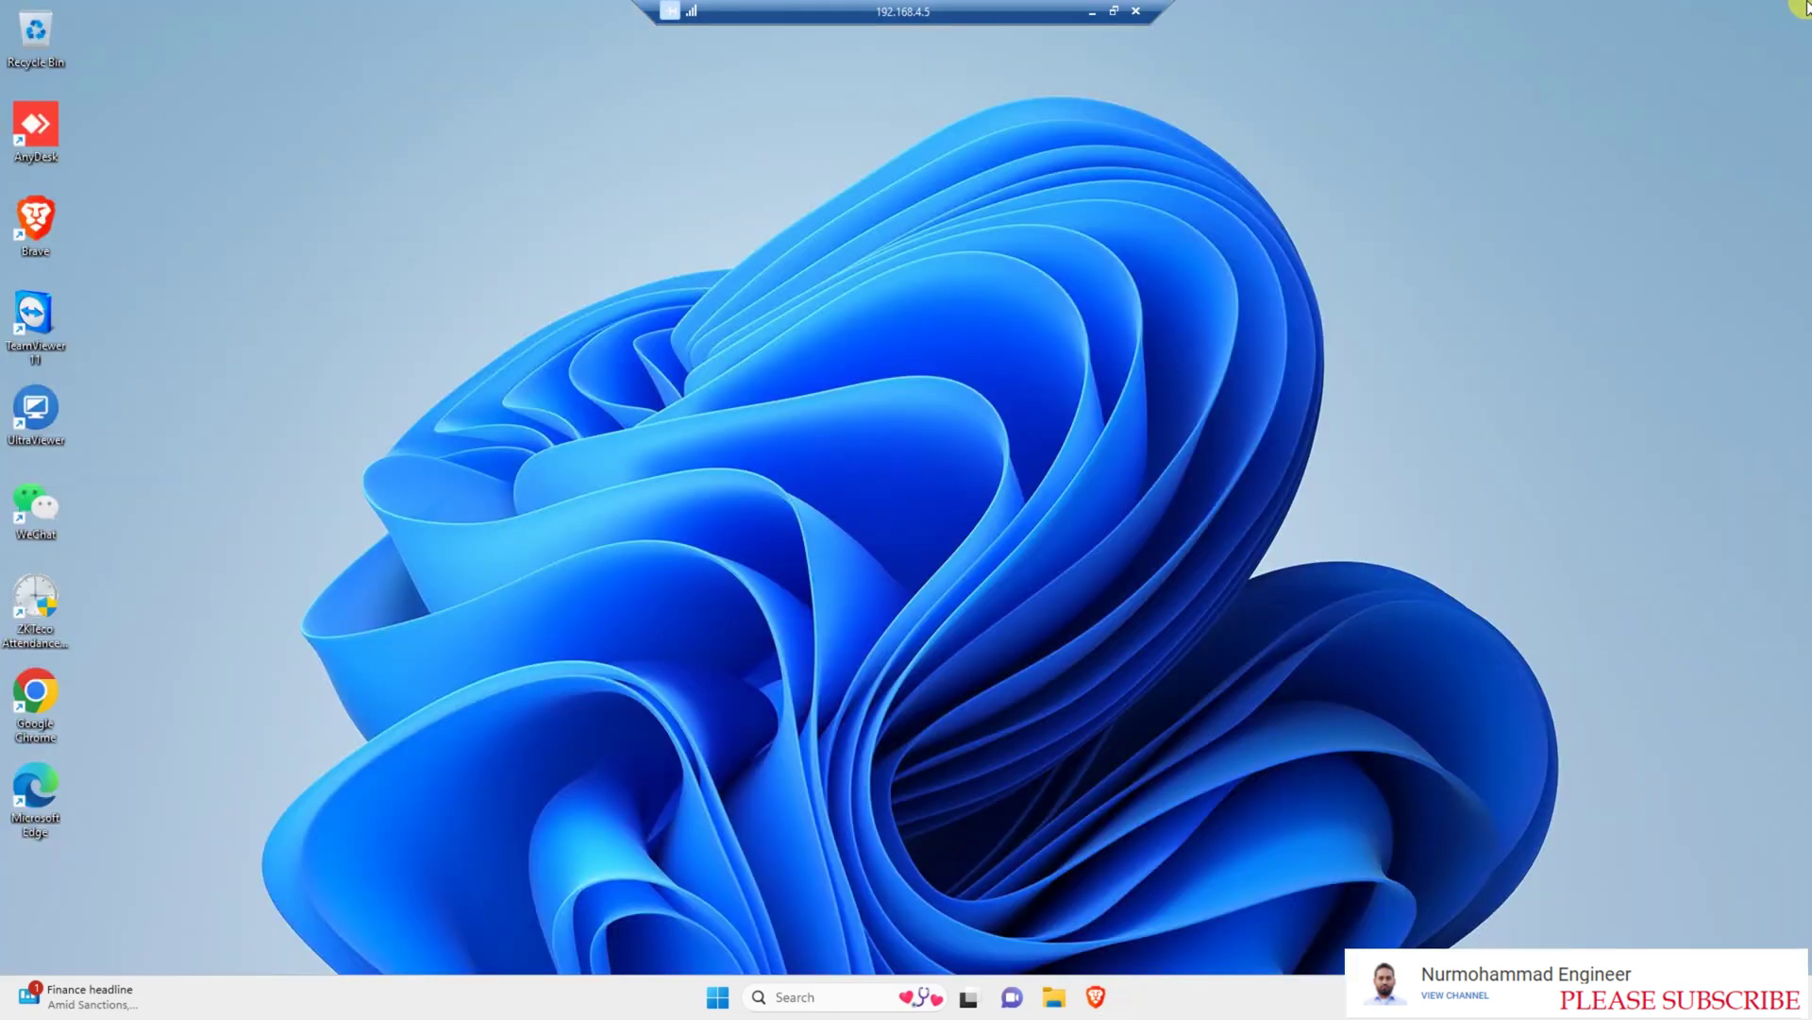
pyautogui.rightClick(968, 223)
pyautogui.click(1072, 305)
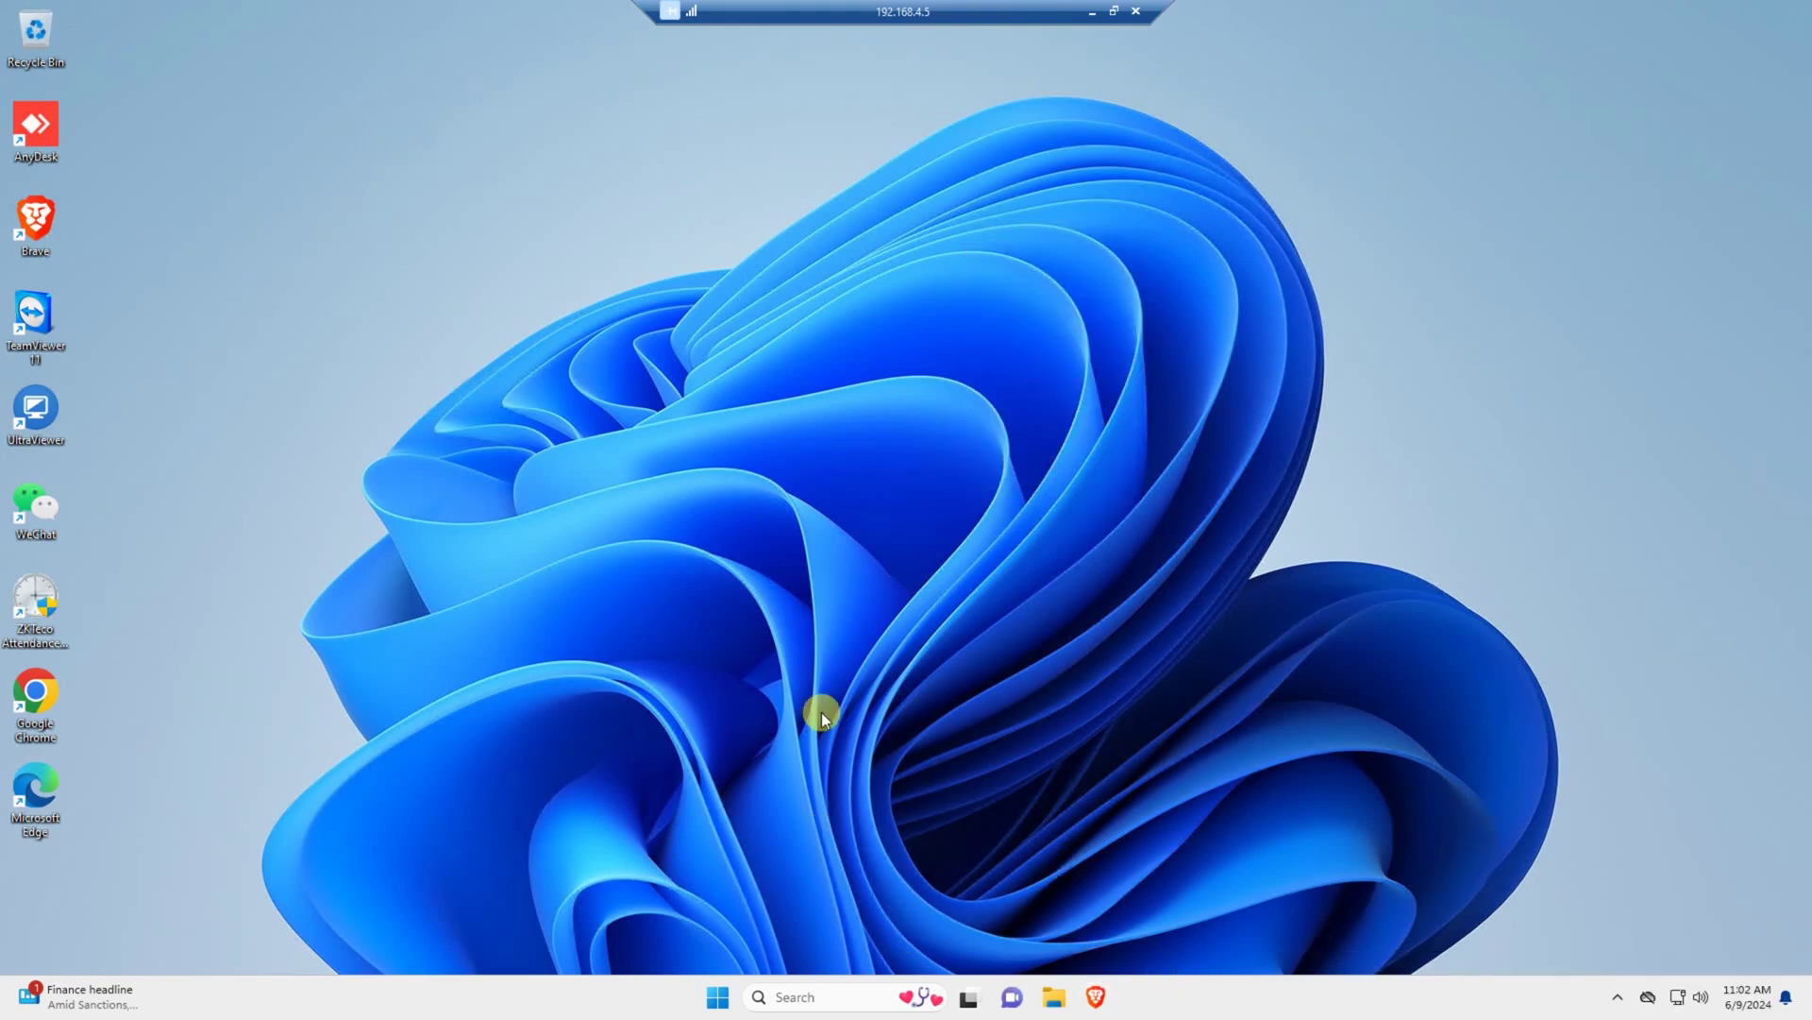
# Browse to C:\Program Files\Microsoft Office\Office16 in File Explorer and select OSPPREARM
pyautogui.click(1054, 997)
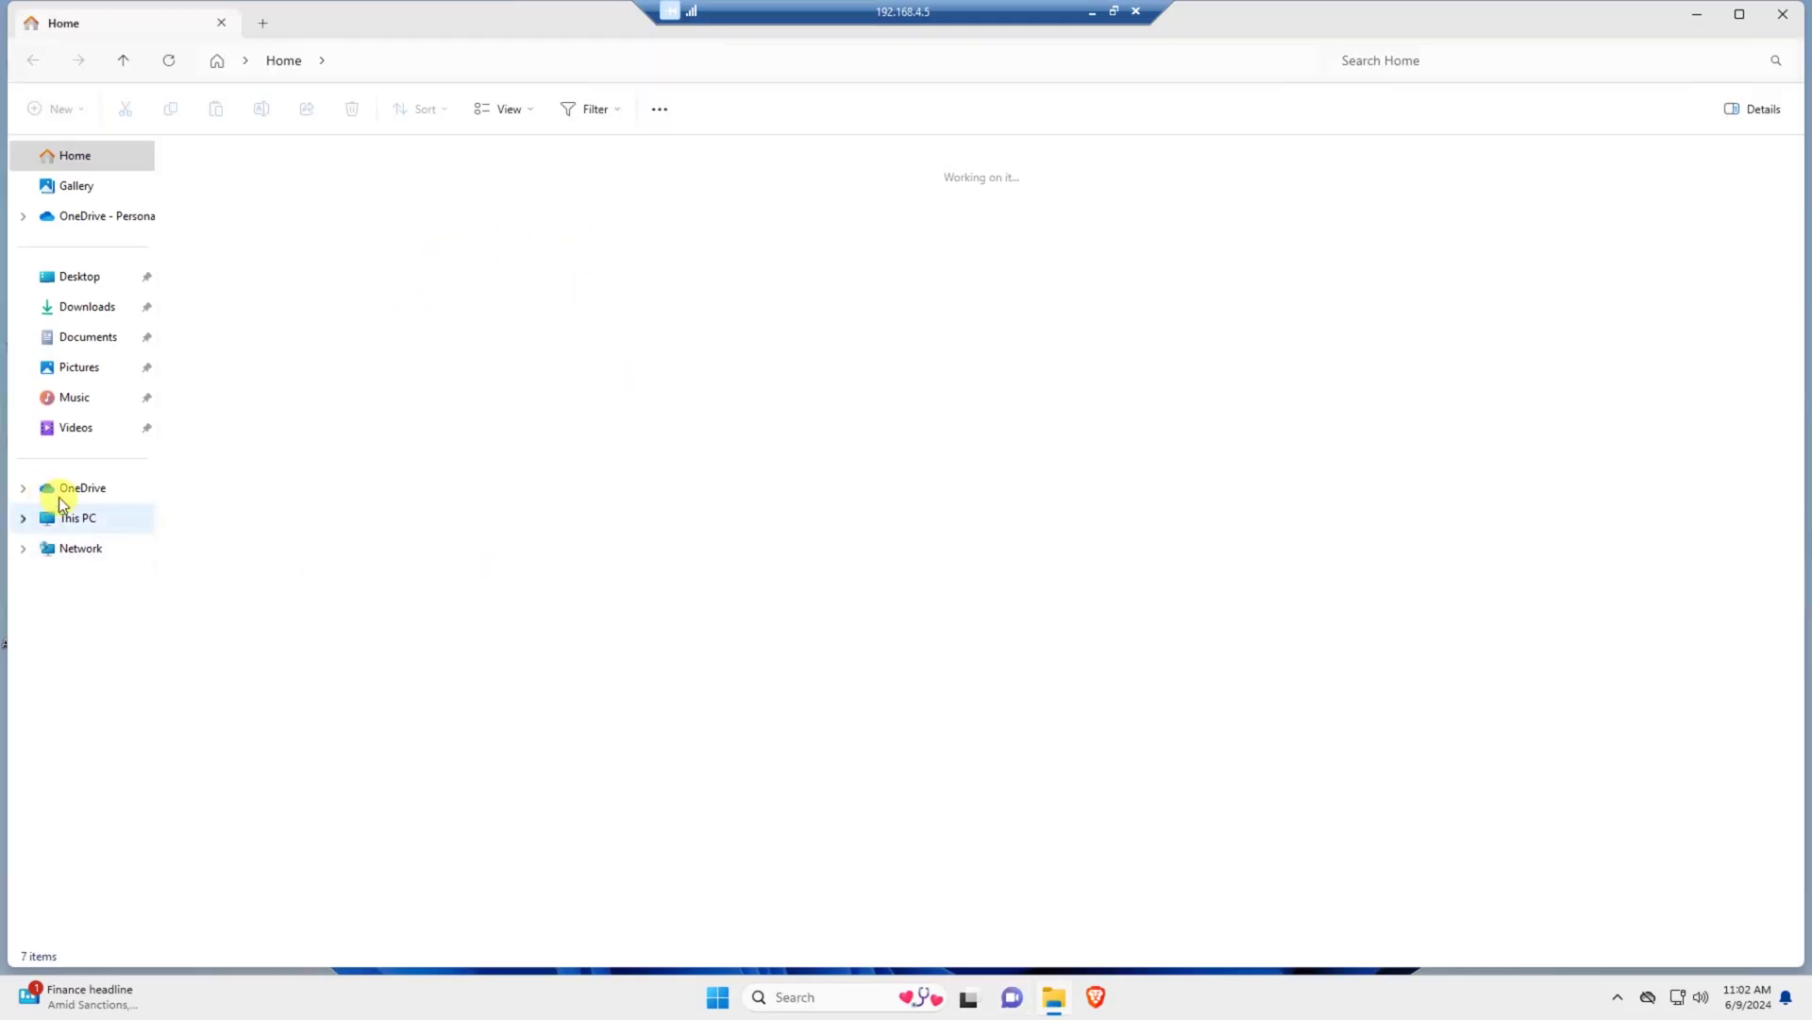
pyautogui.click(85, 524)
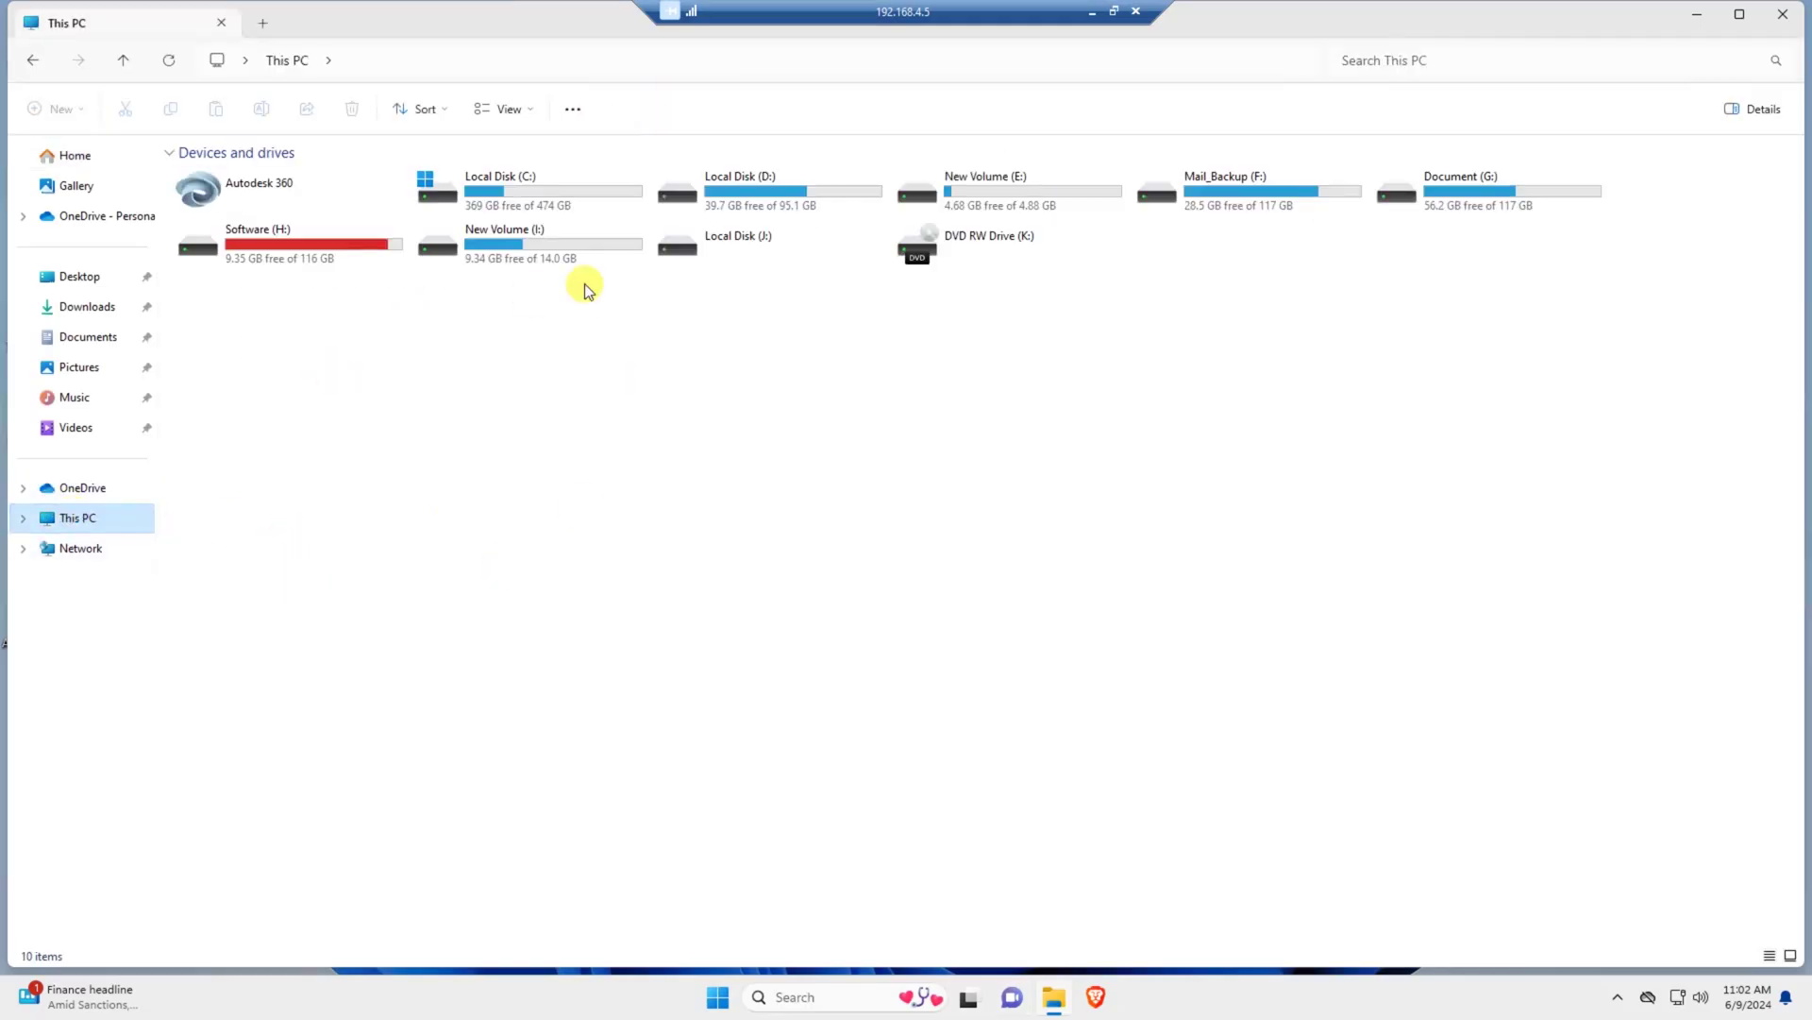
pyautogui.doubleClick(548, 194)
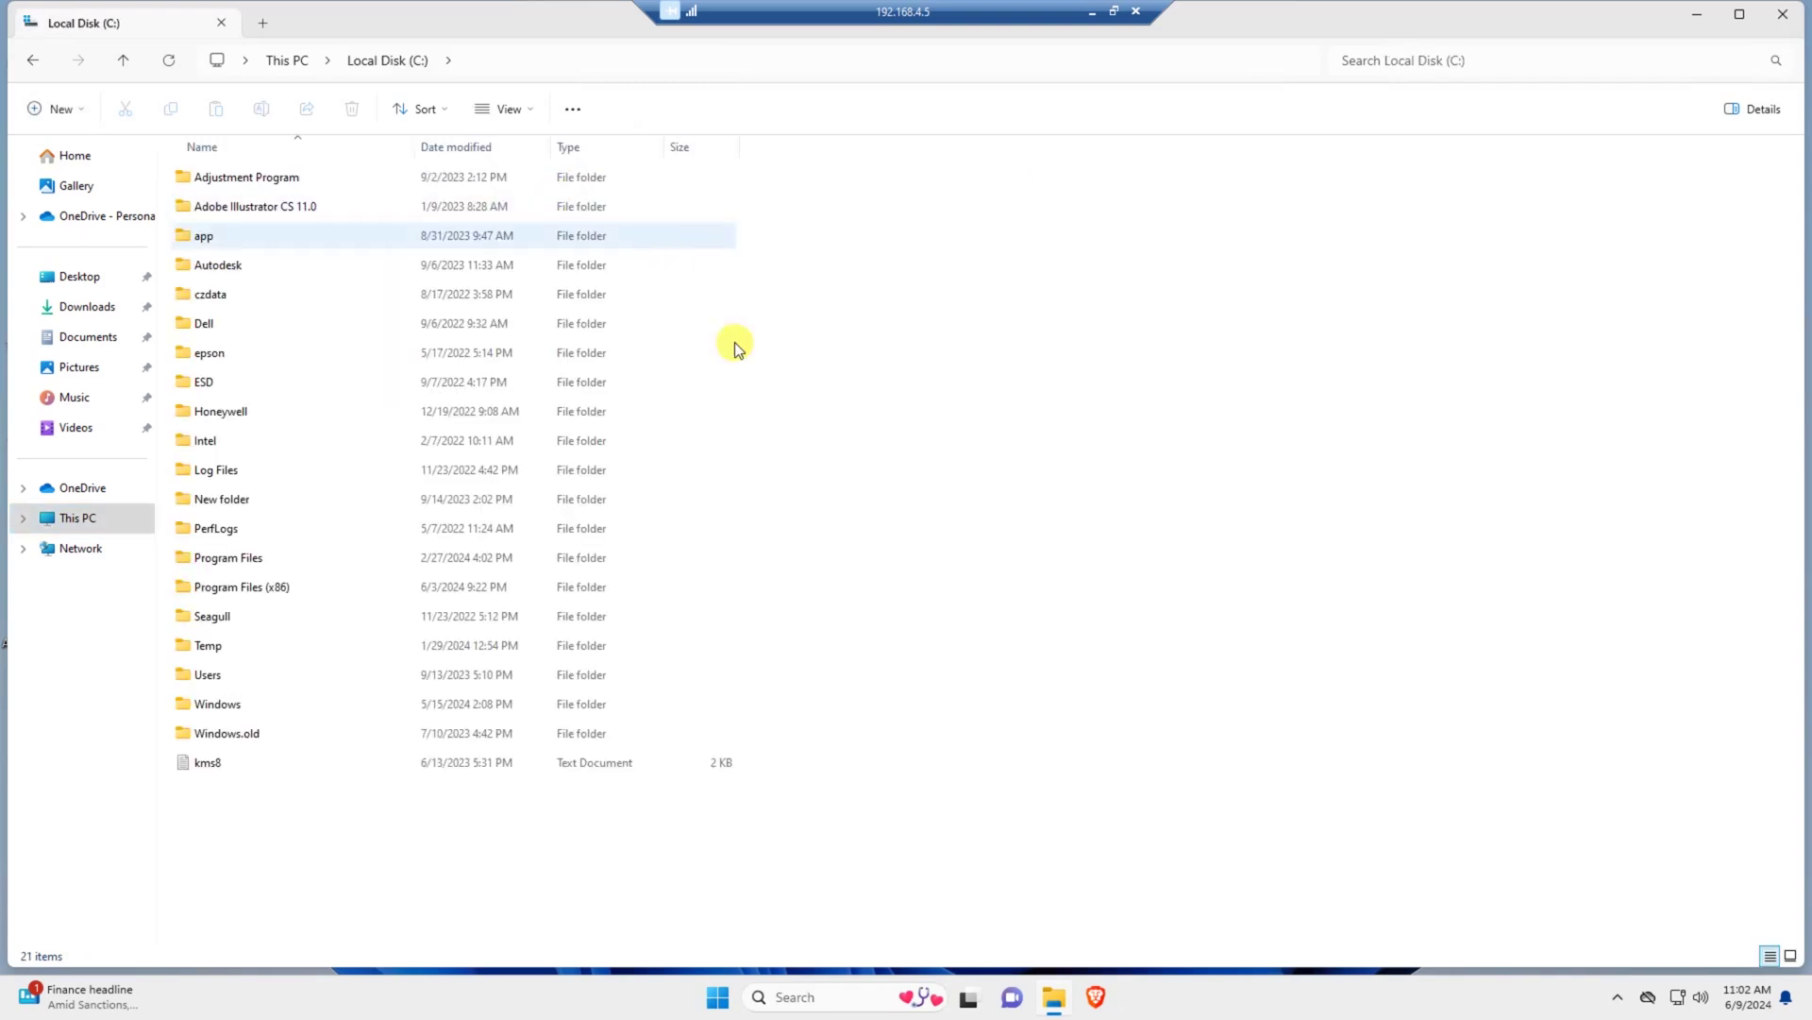
pyautogui.doubleClick(295, 559)
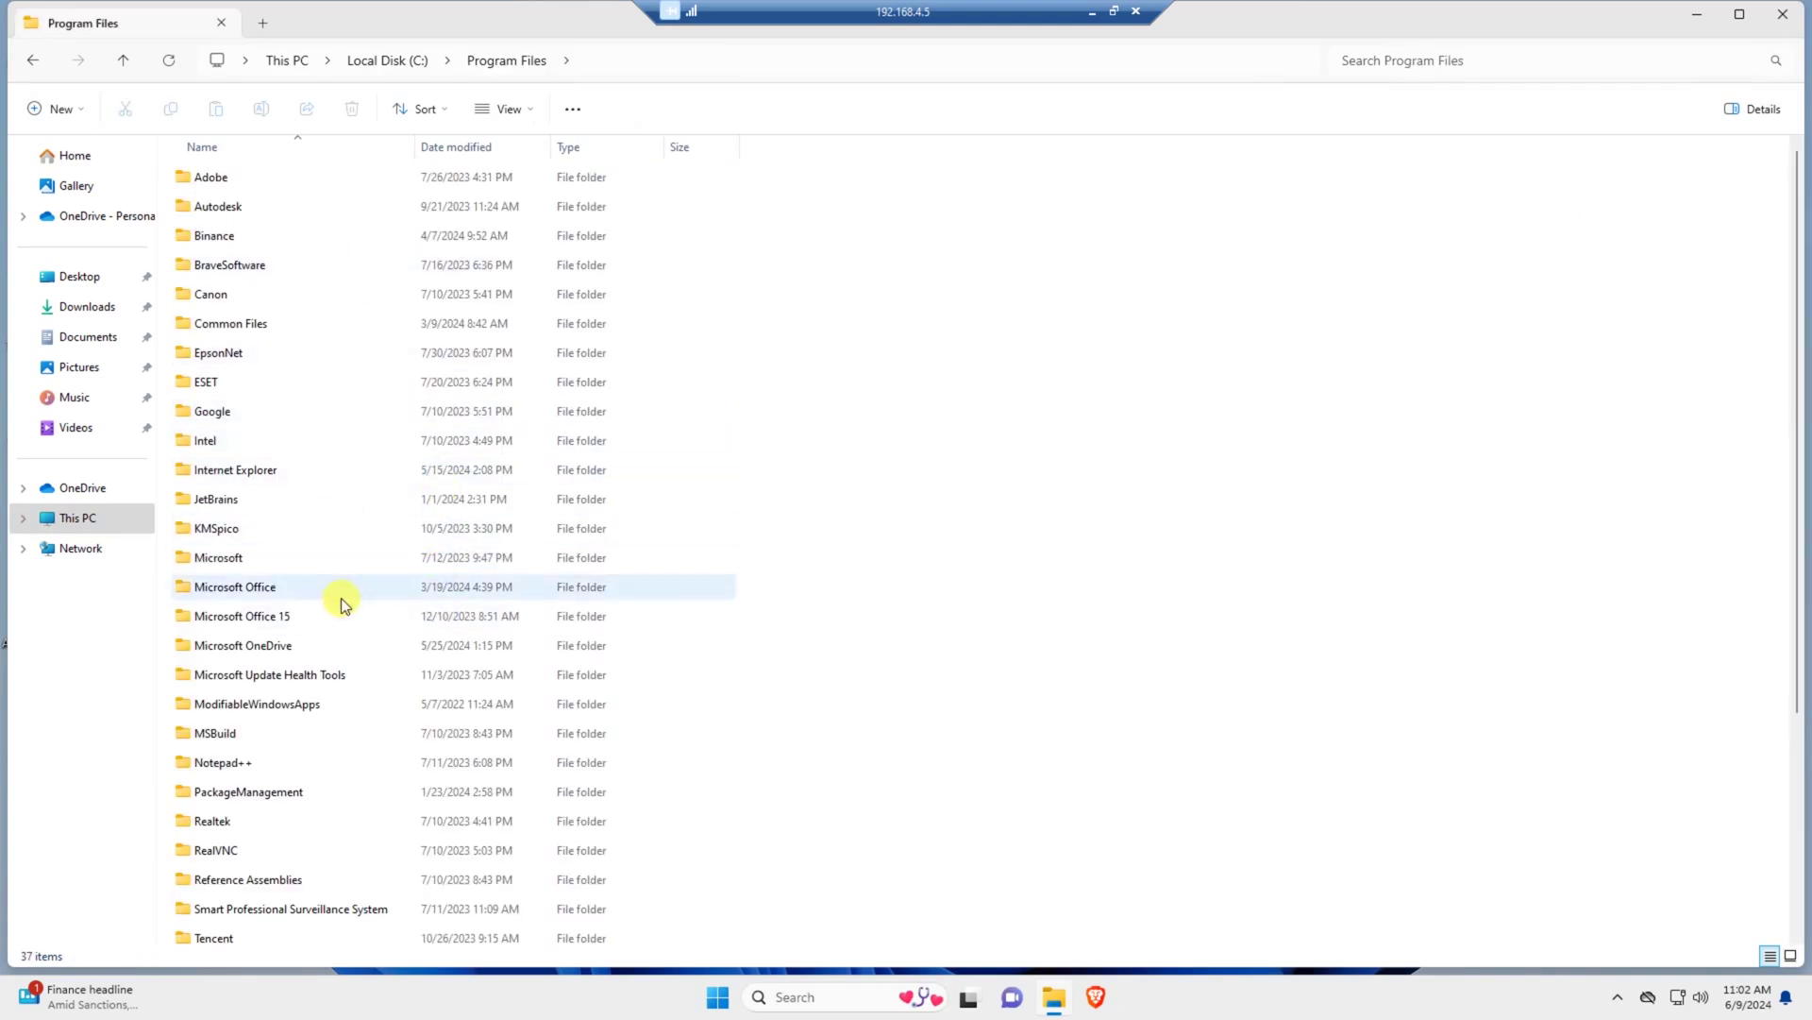
pyautogui.doubleClick(239, 590)
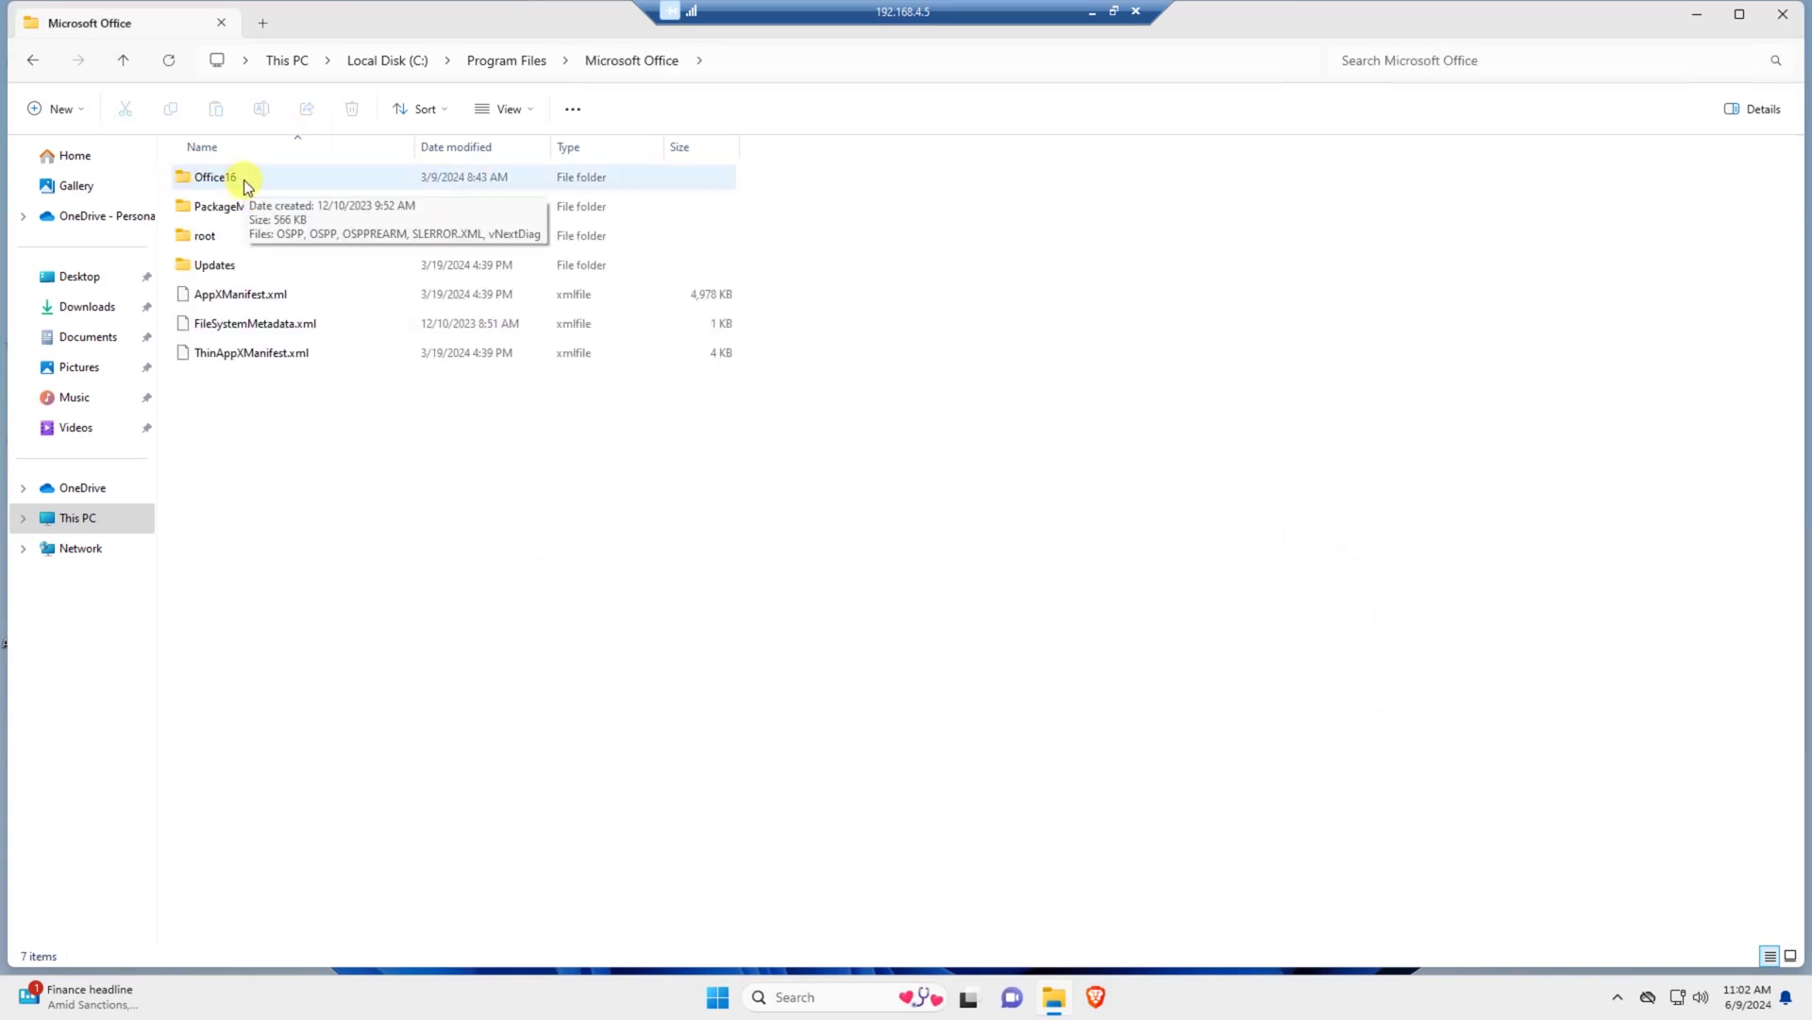
pyautogui.click(242, 186)
pyautogui.doubleClick(240, 181)
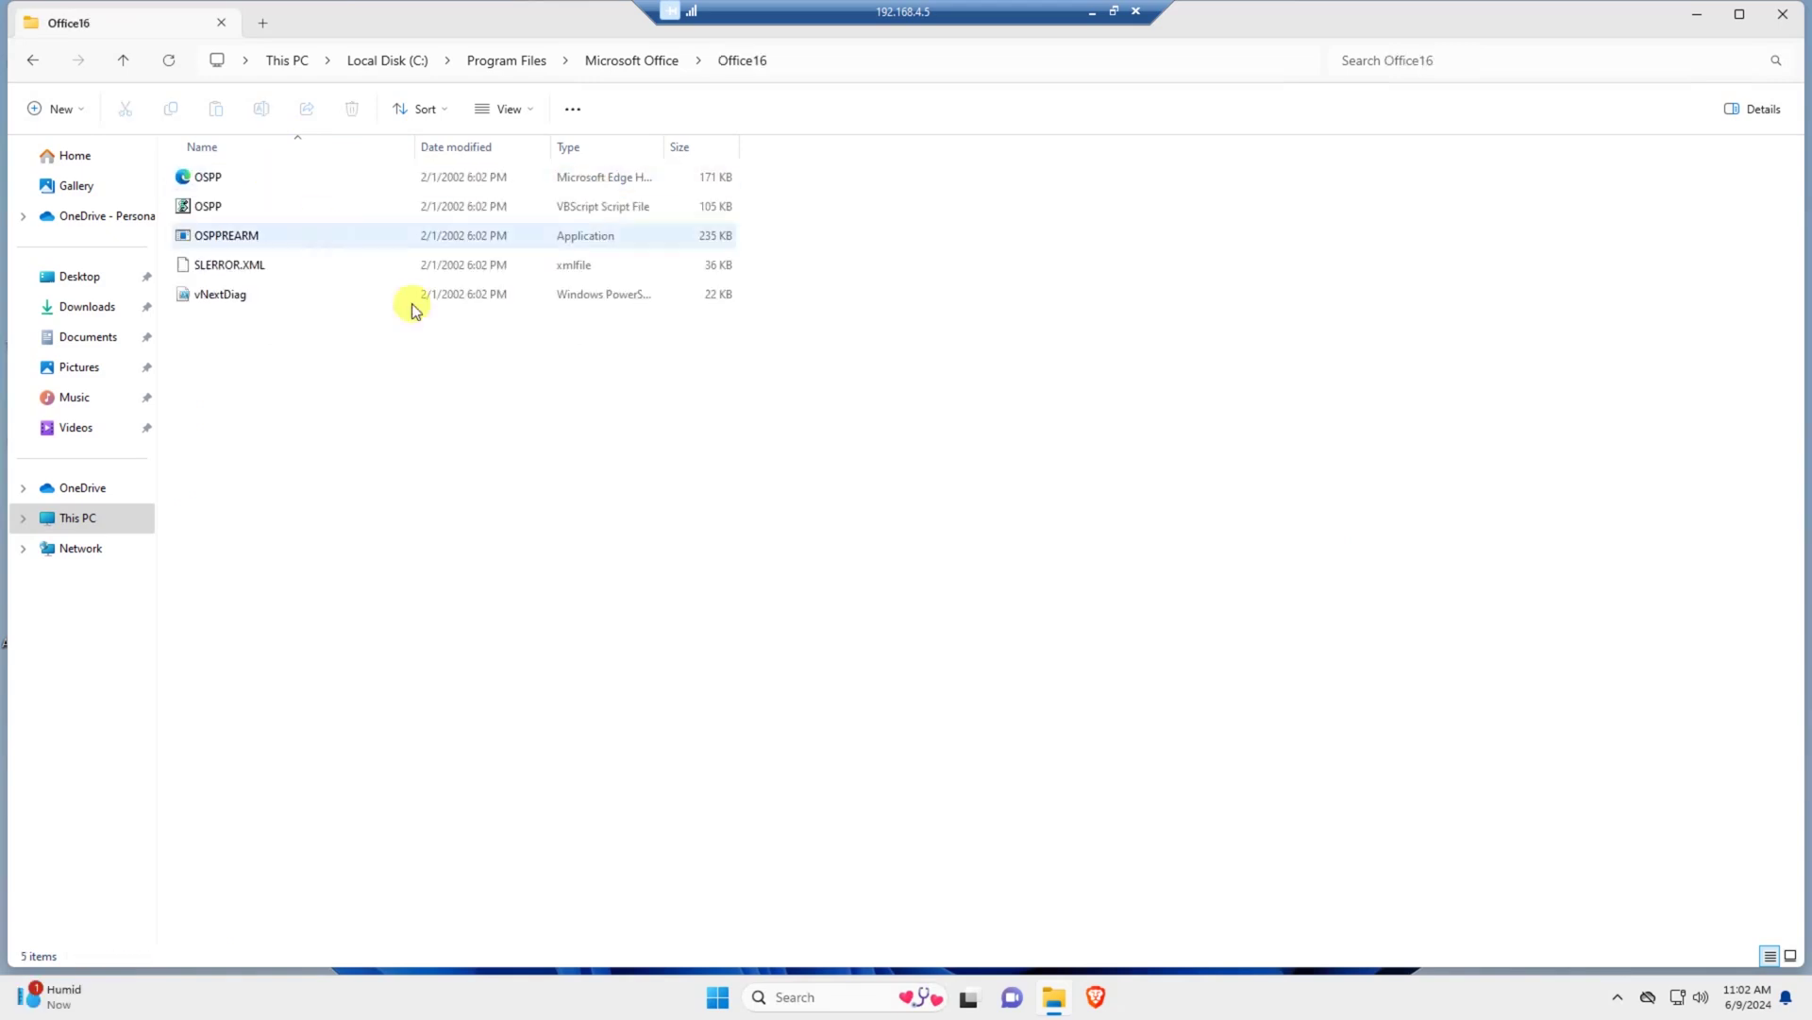
pyautogui.click(212, 239)
pyautogui.click(247, 237)
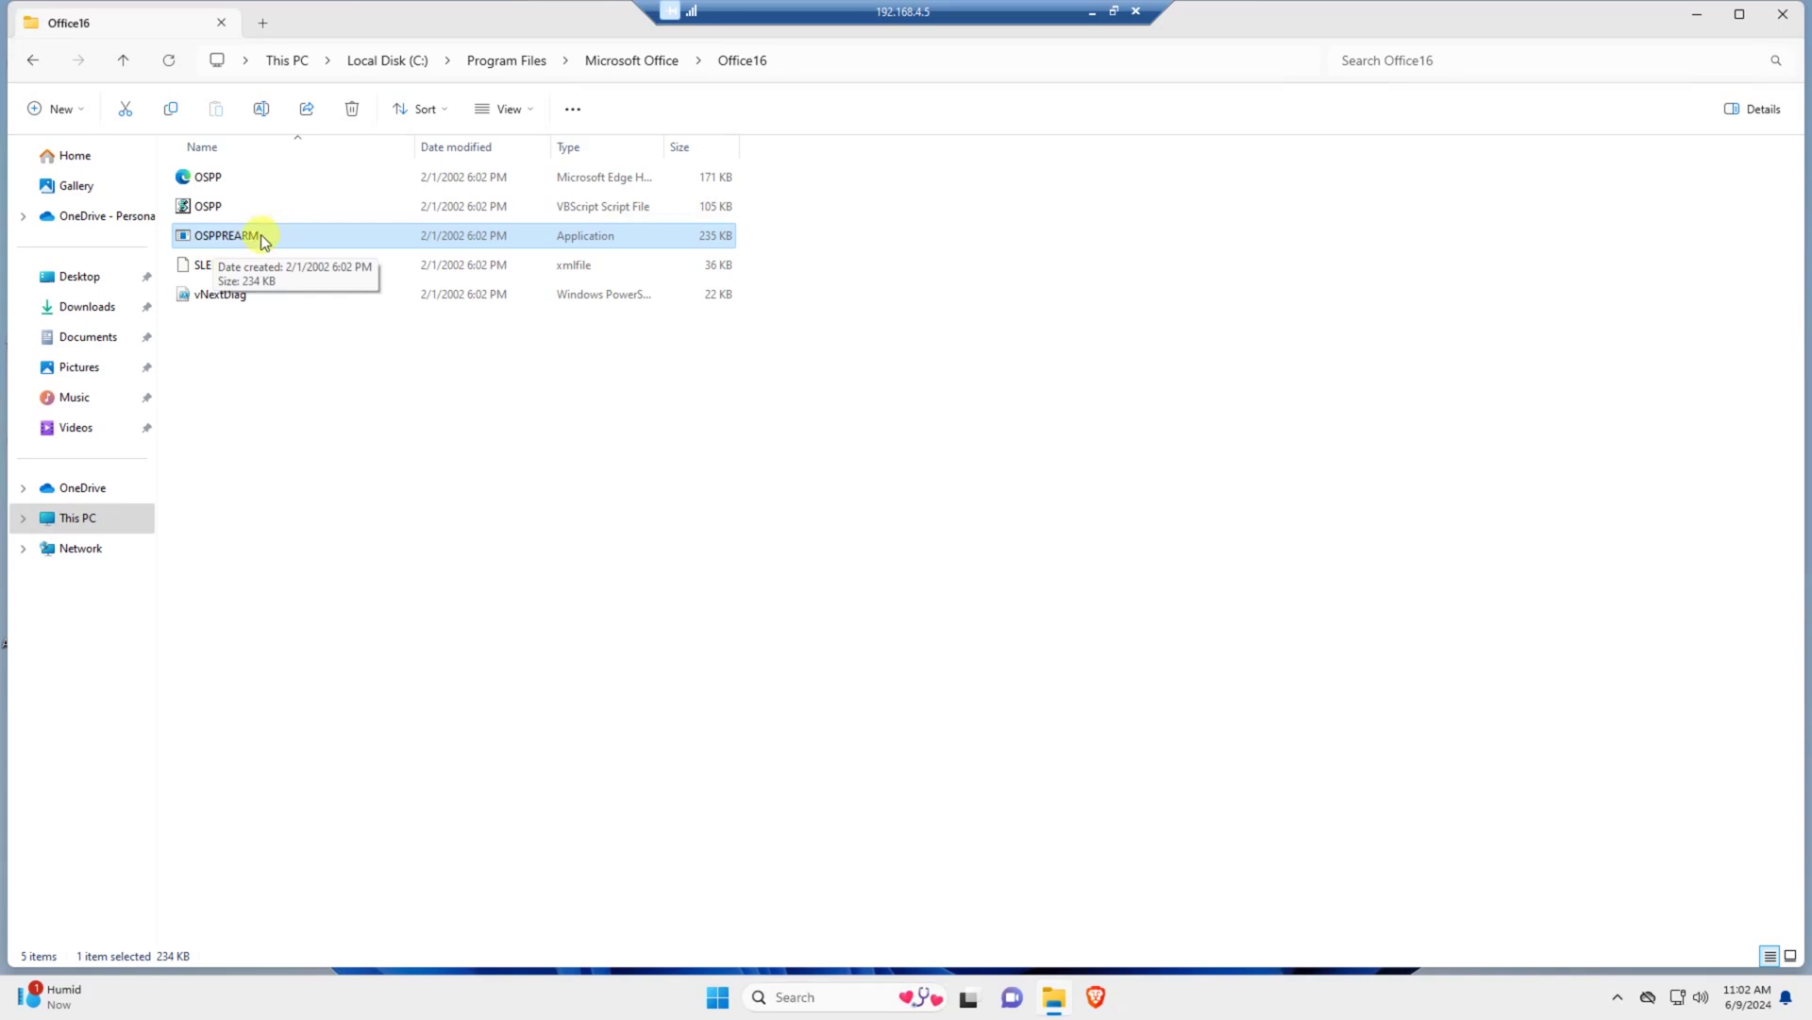
# Run OSPPREARM as administrator and approve the User Account Control prompt
pyautogui.rightClick(258, 234)
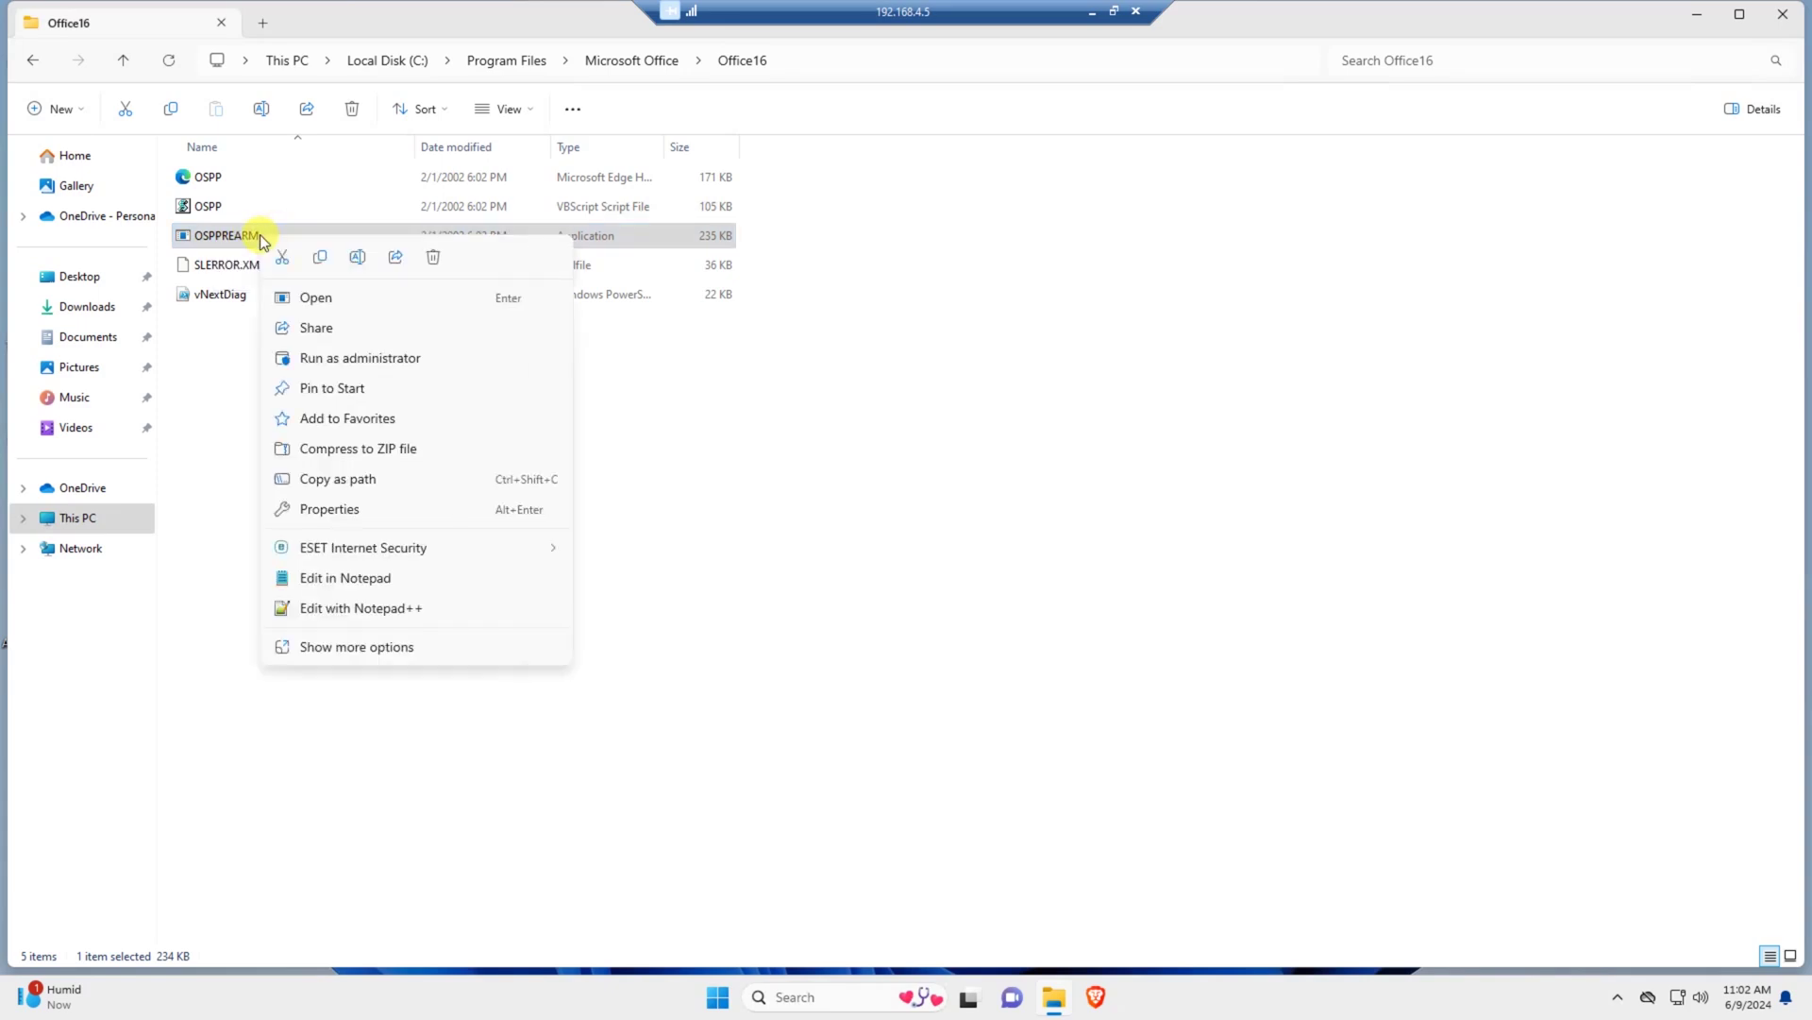
pyautogui.click(207, 236)
pyautogui.rightClick(206, 235)
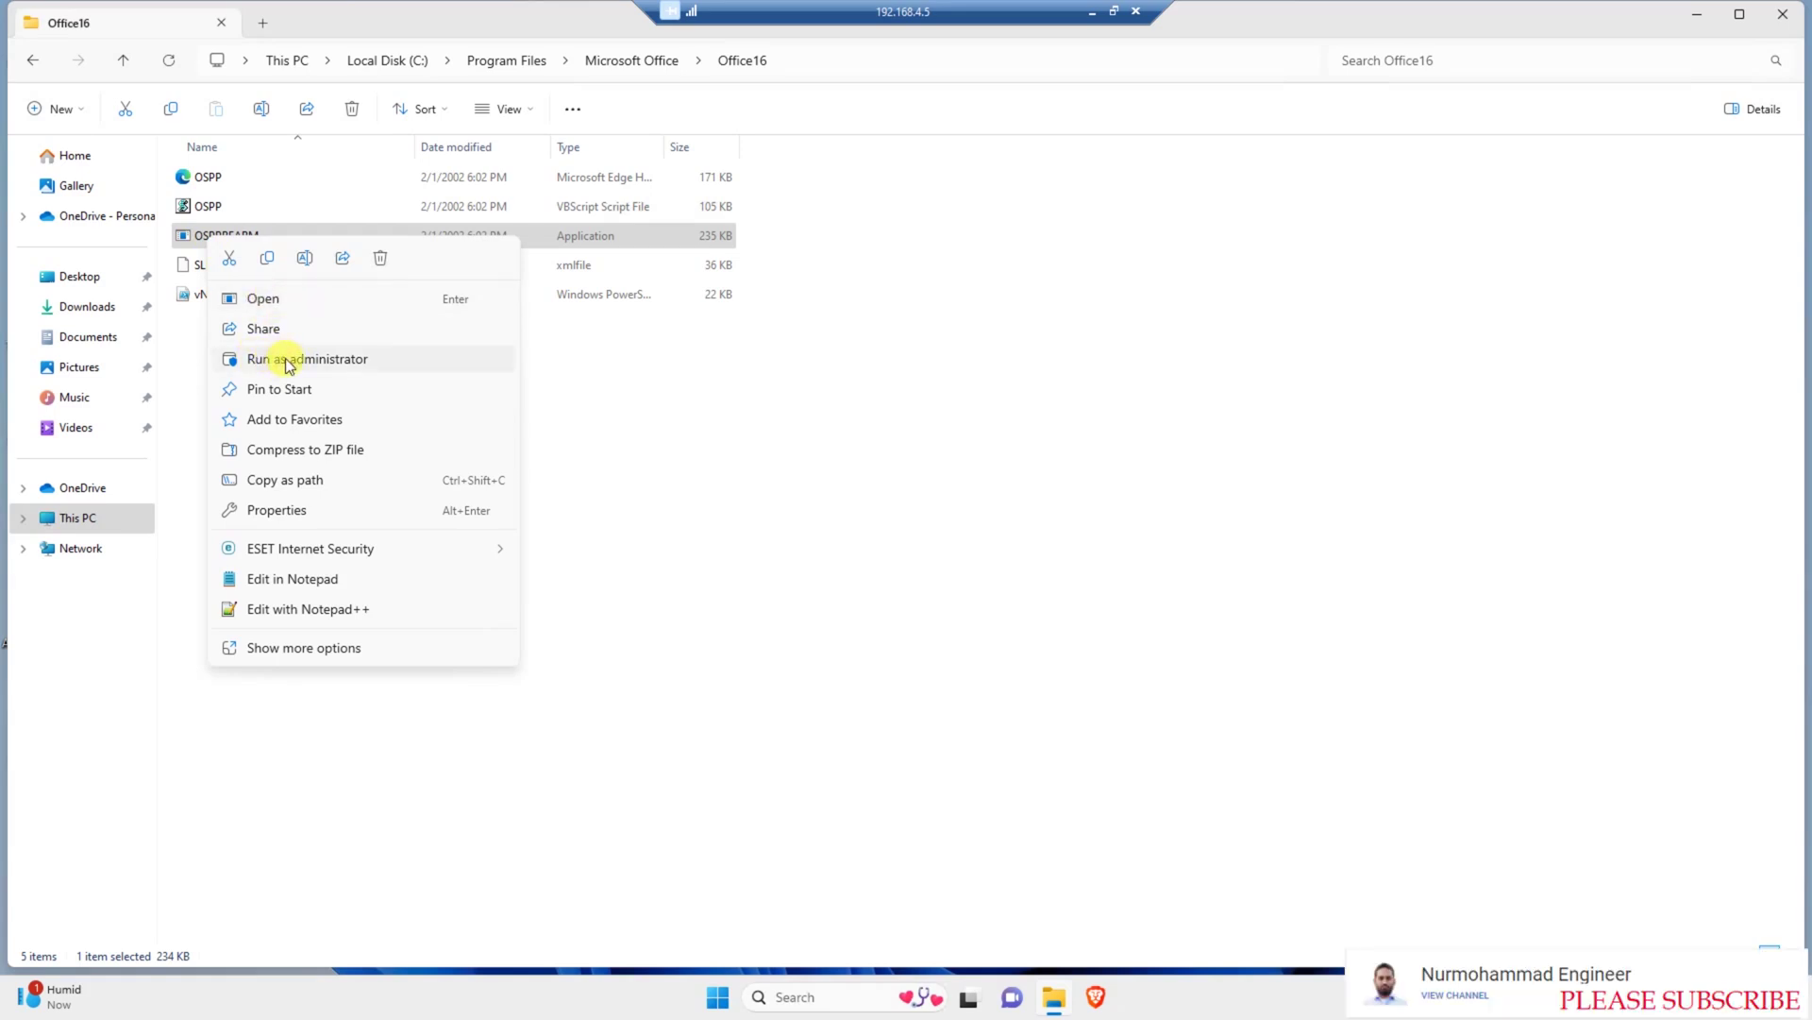
pyautogui.click(285, 363)
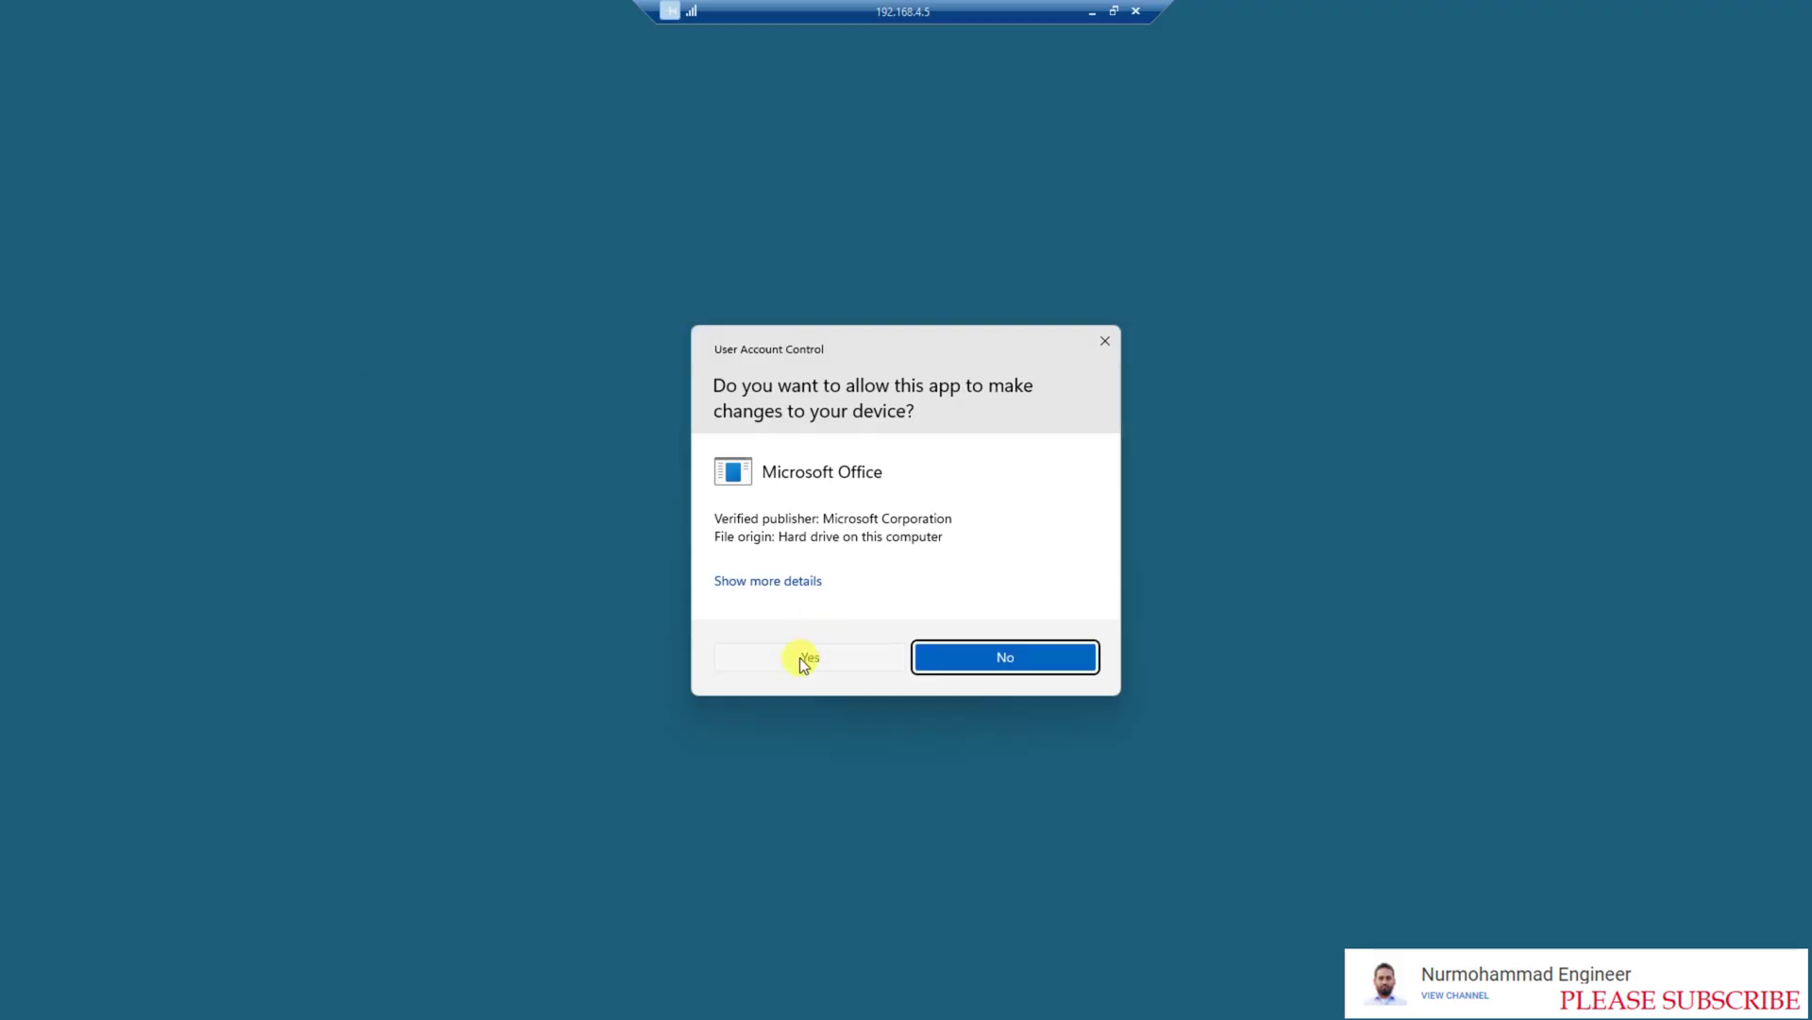
pyautogui.click(800, 657)
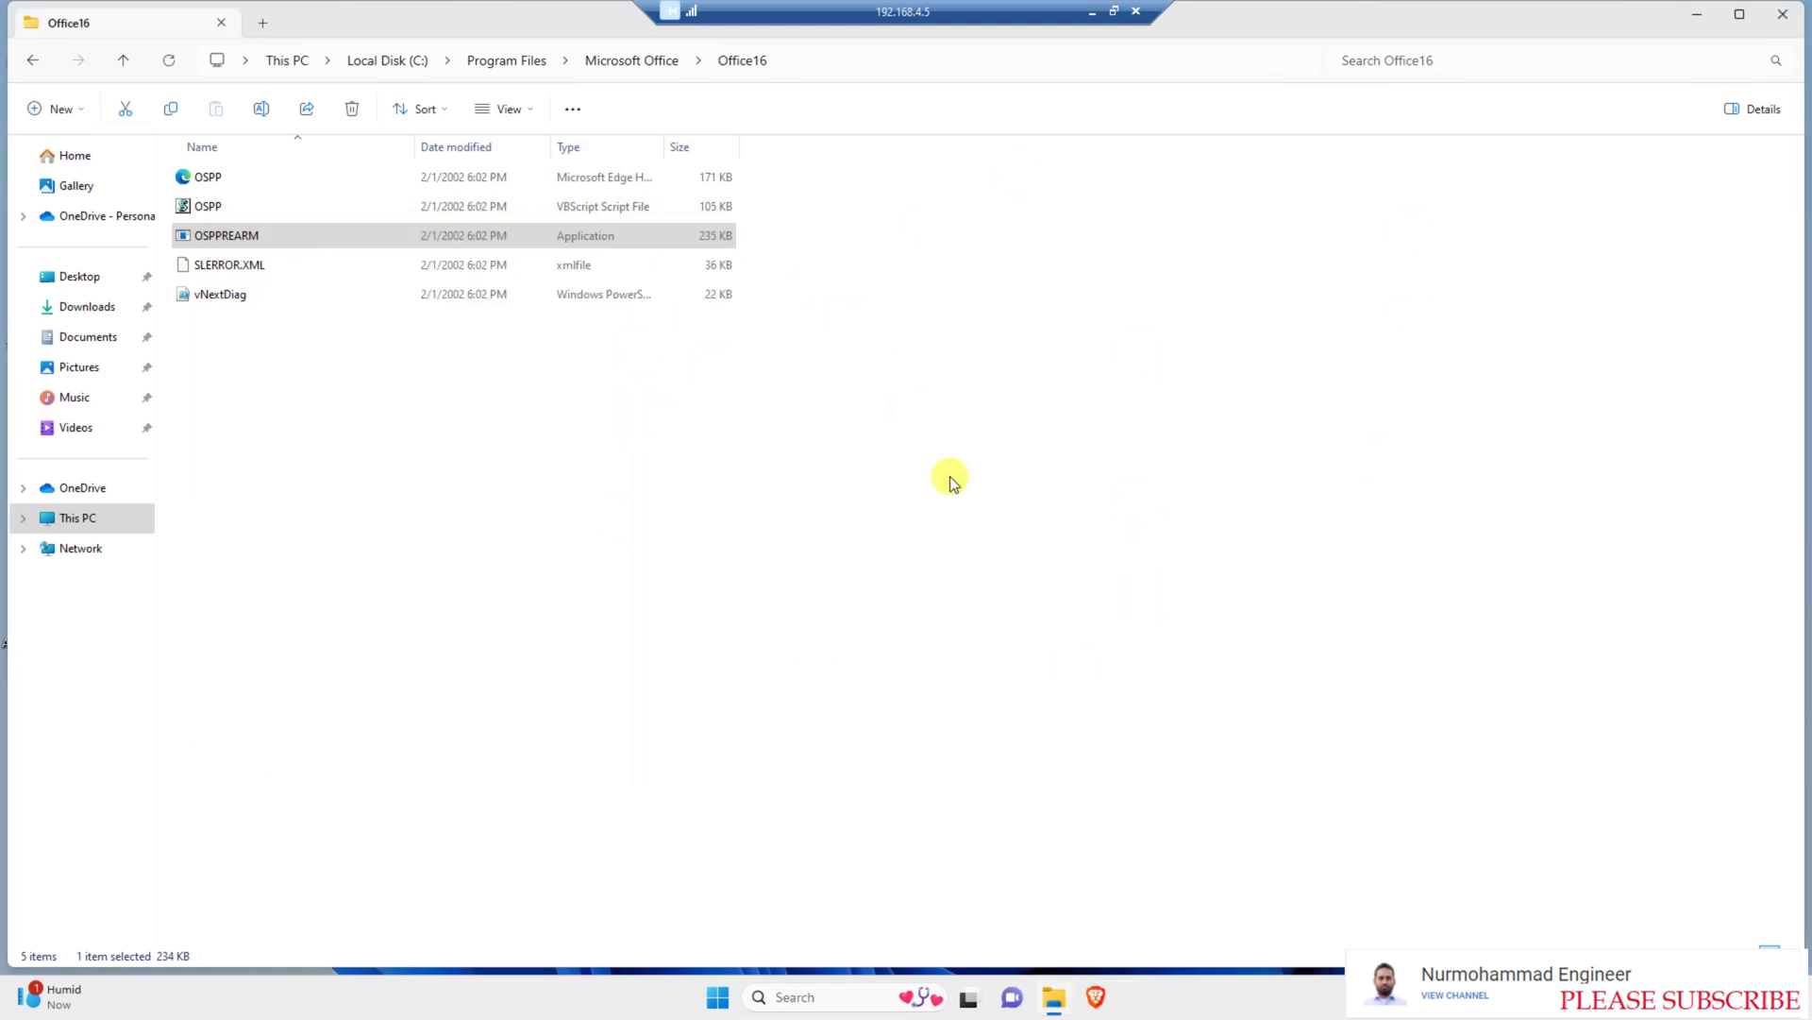
# Close File Explorer, then use desktop context menus and dismiss Windows search
pyautogui.click(1791, 18)
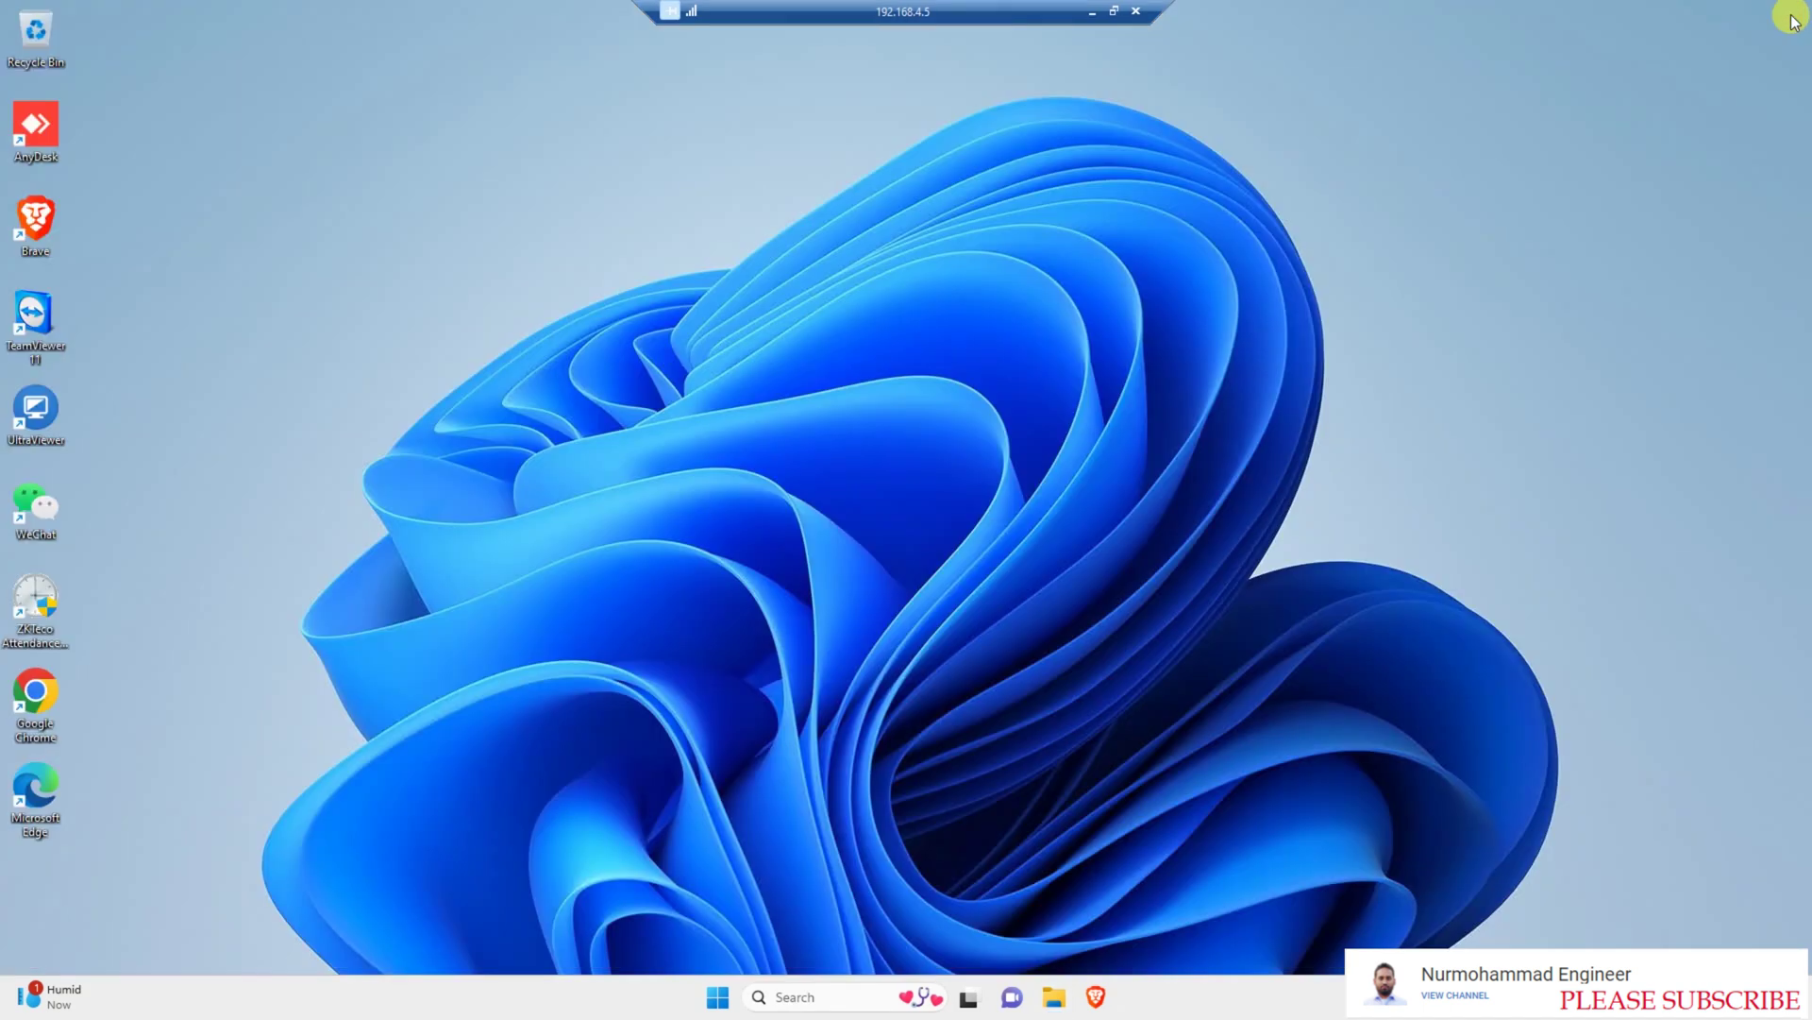
pyautogui.rightClick(1542, 77)
pyautogui.click(1614, 159)
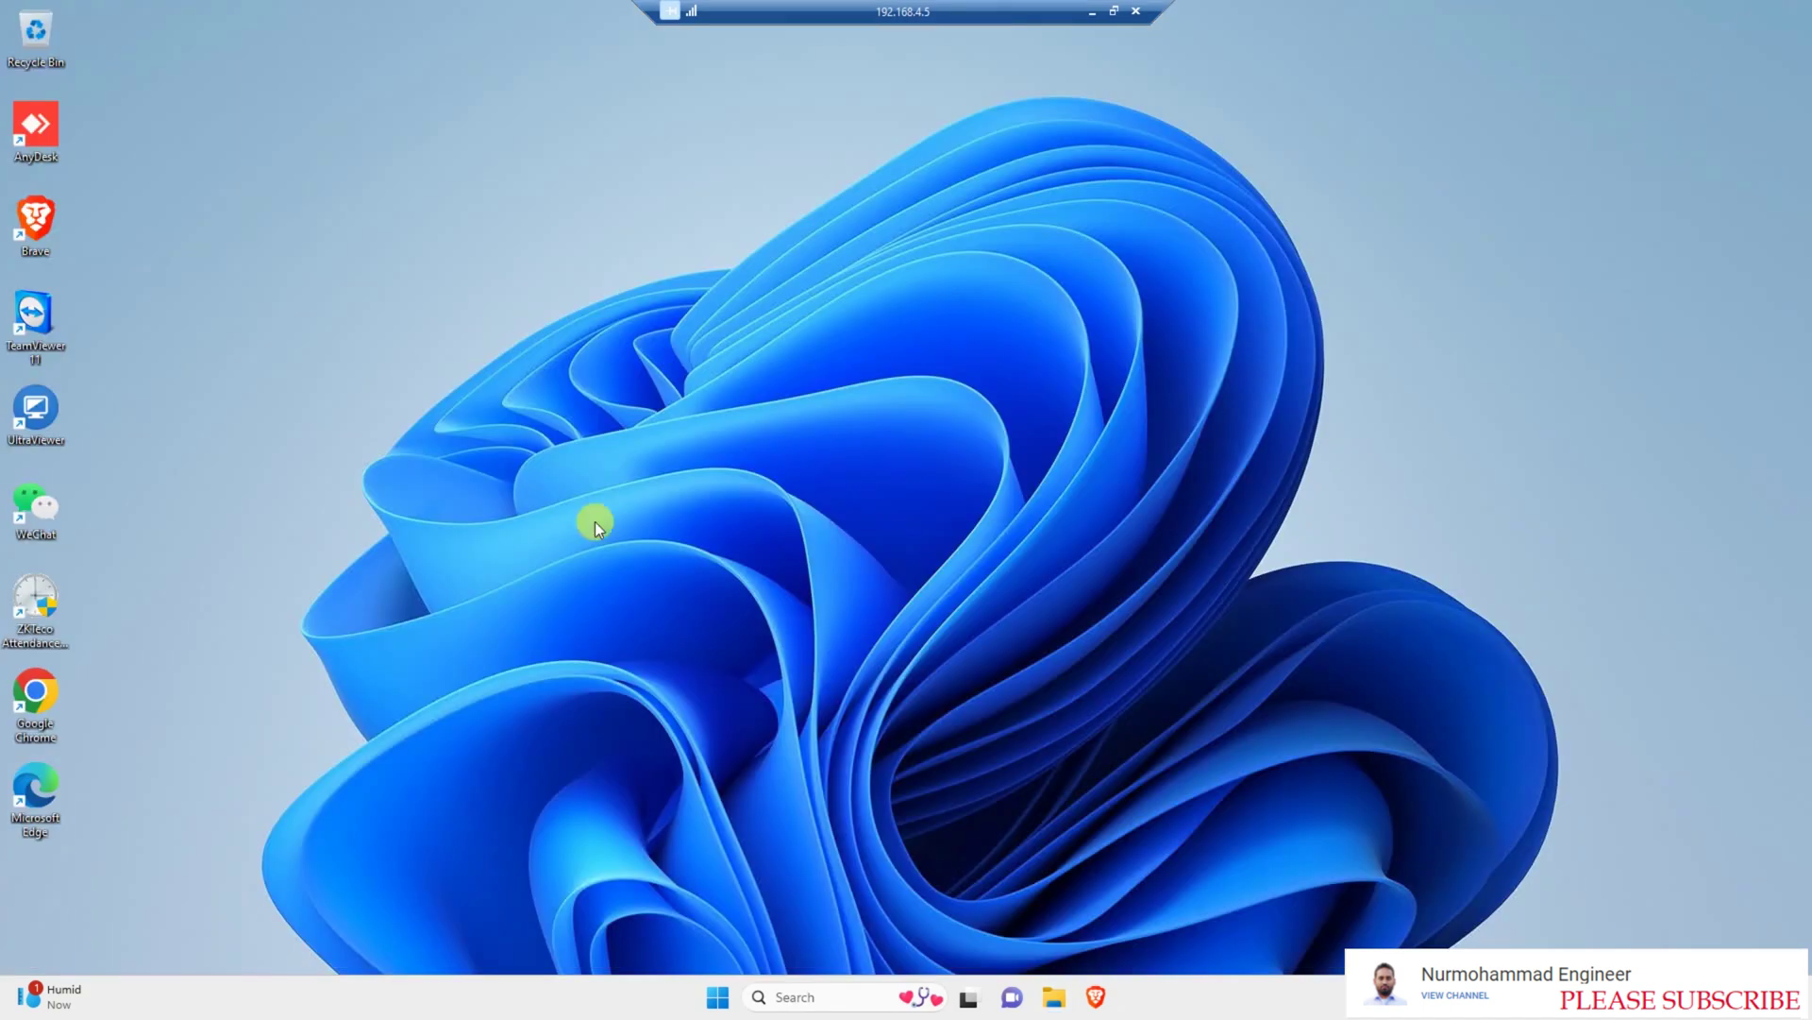
pyautogui.click(790, 992)
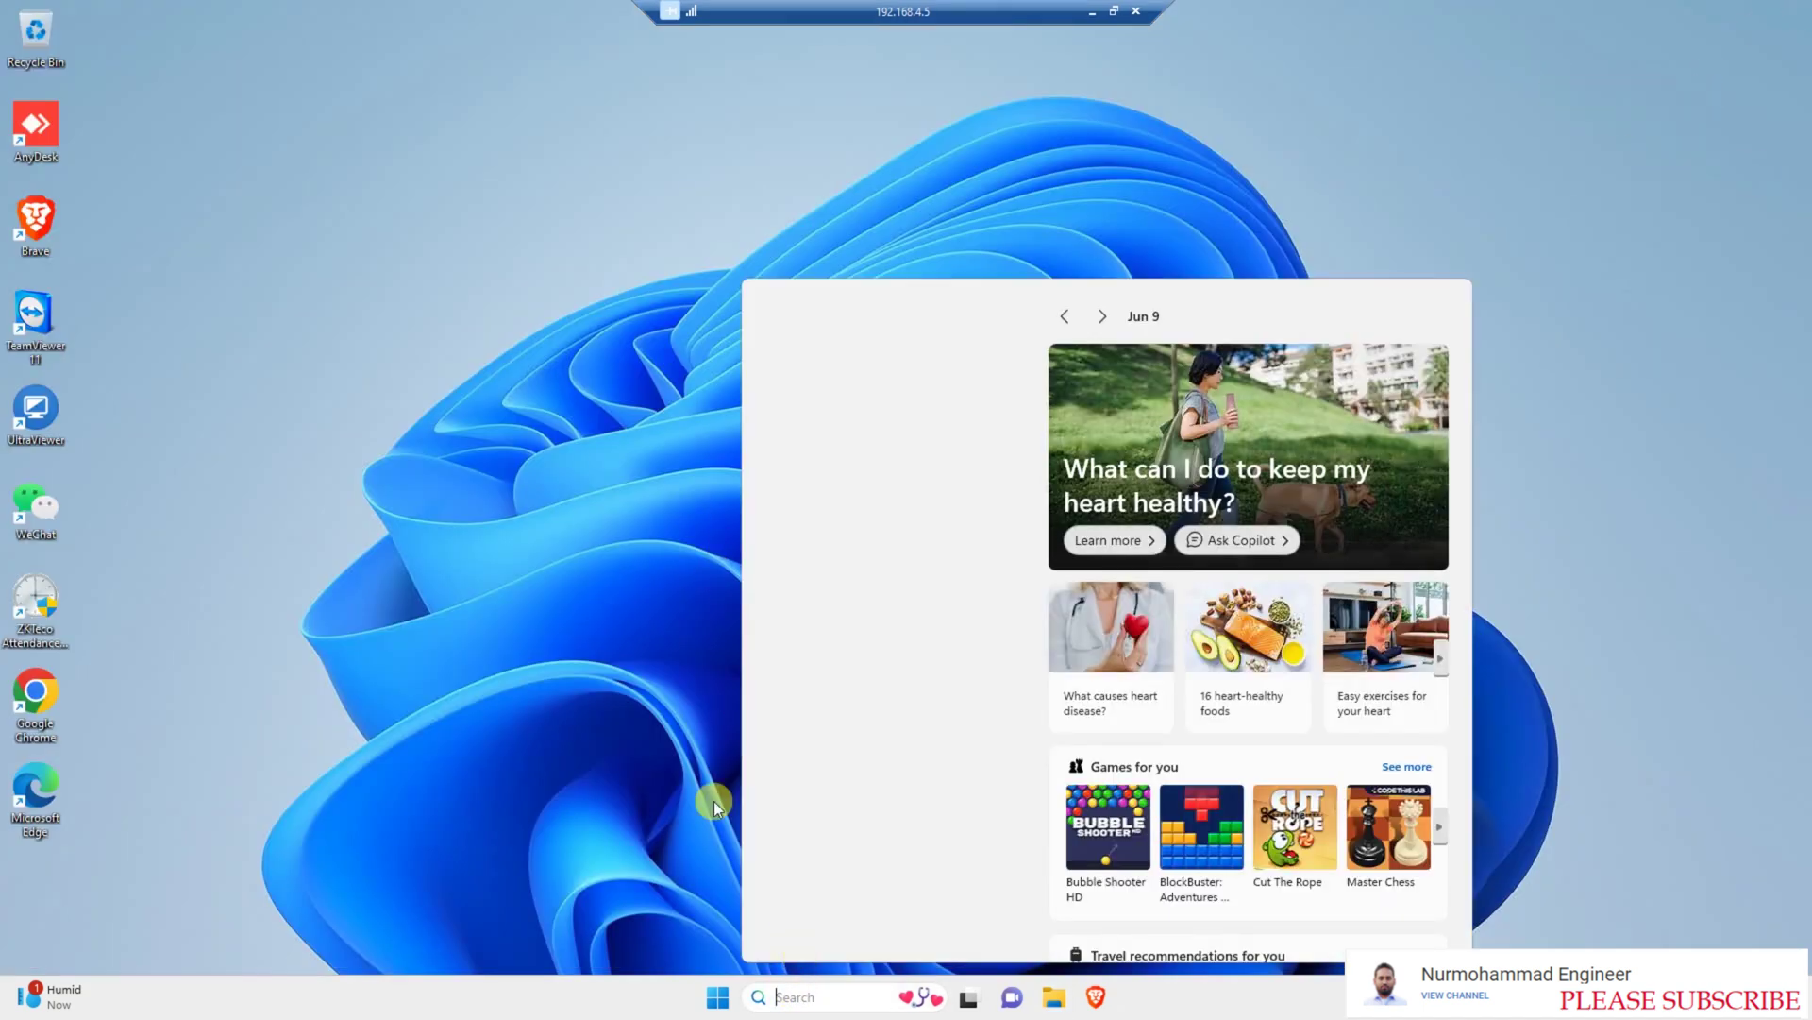
pyautogui.rightClick(611, 495)
pyautogui.click(681, 580)
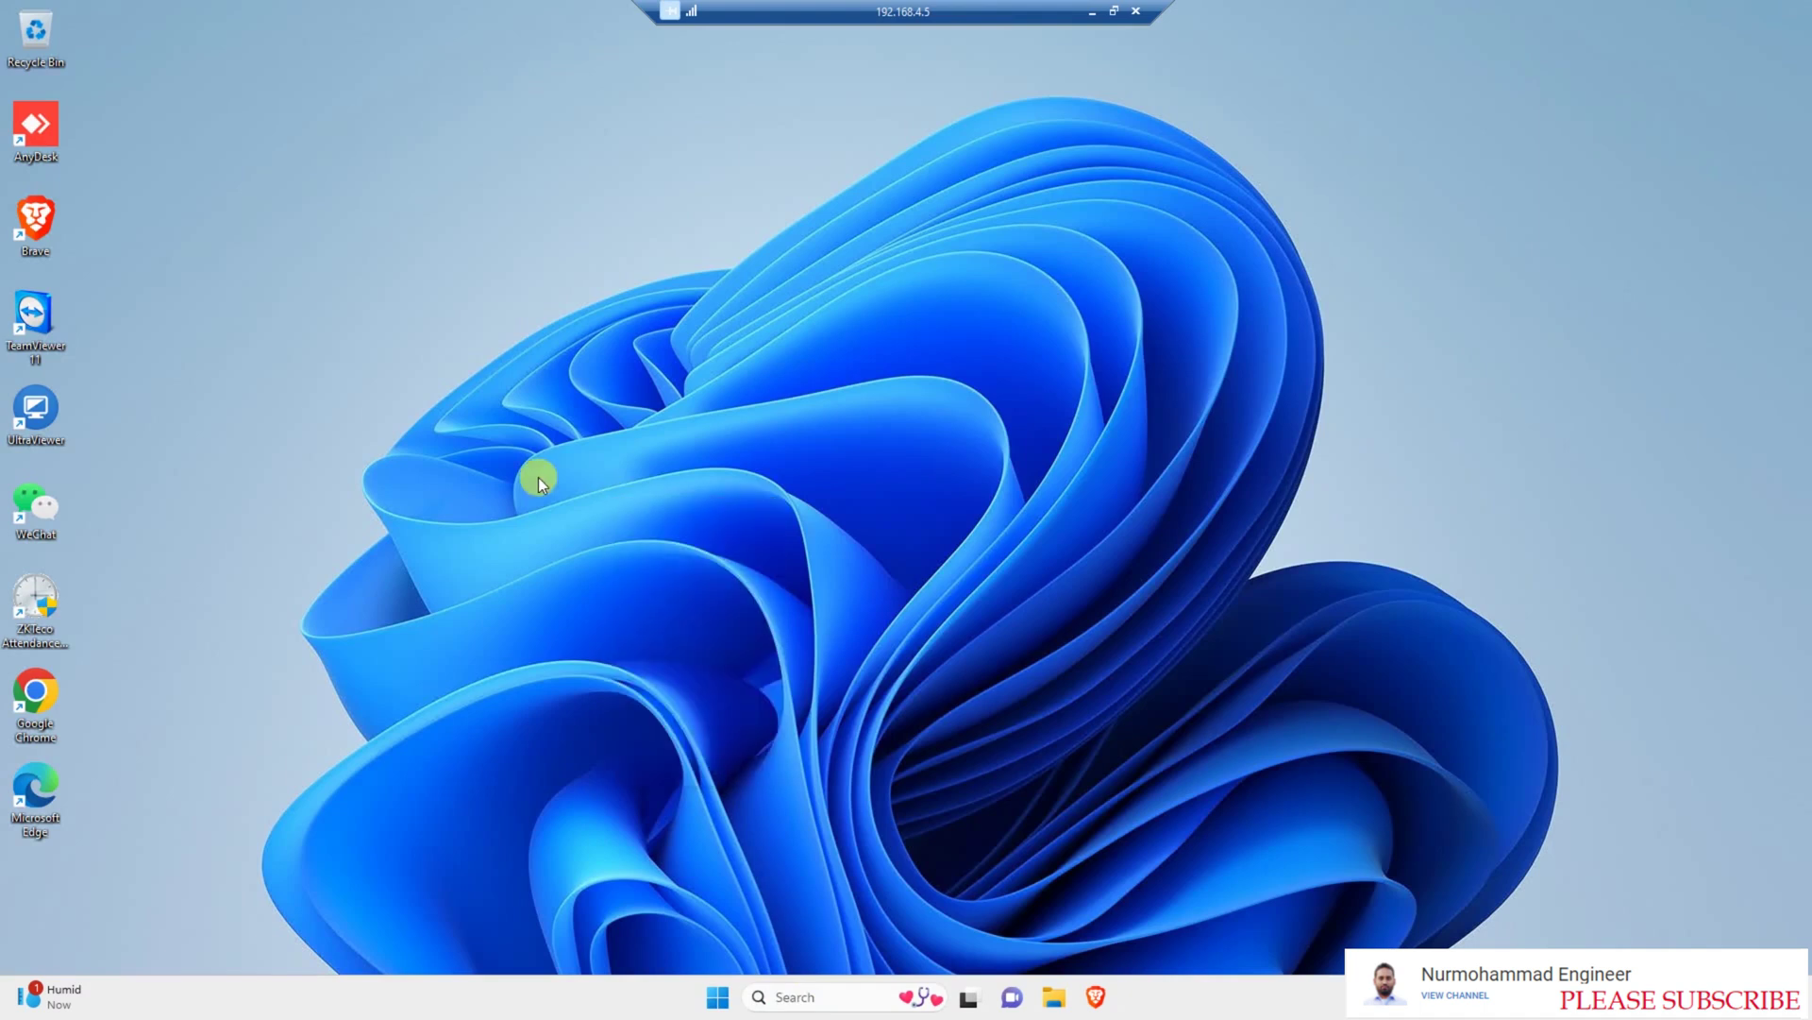
pyautogui.rightClick(540, 483)
pyautogui.click(607, 555)
pyautogui.rightClick(587, 418)
pyautogui.click(648, 503)
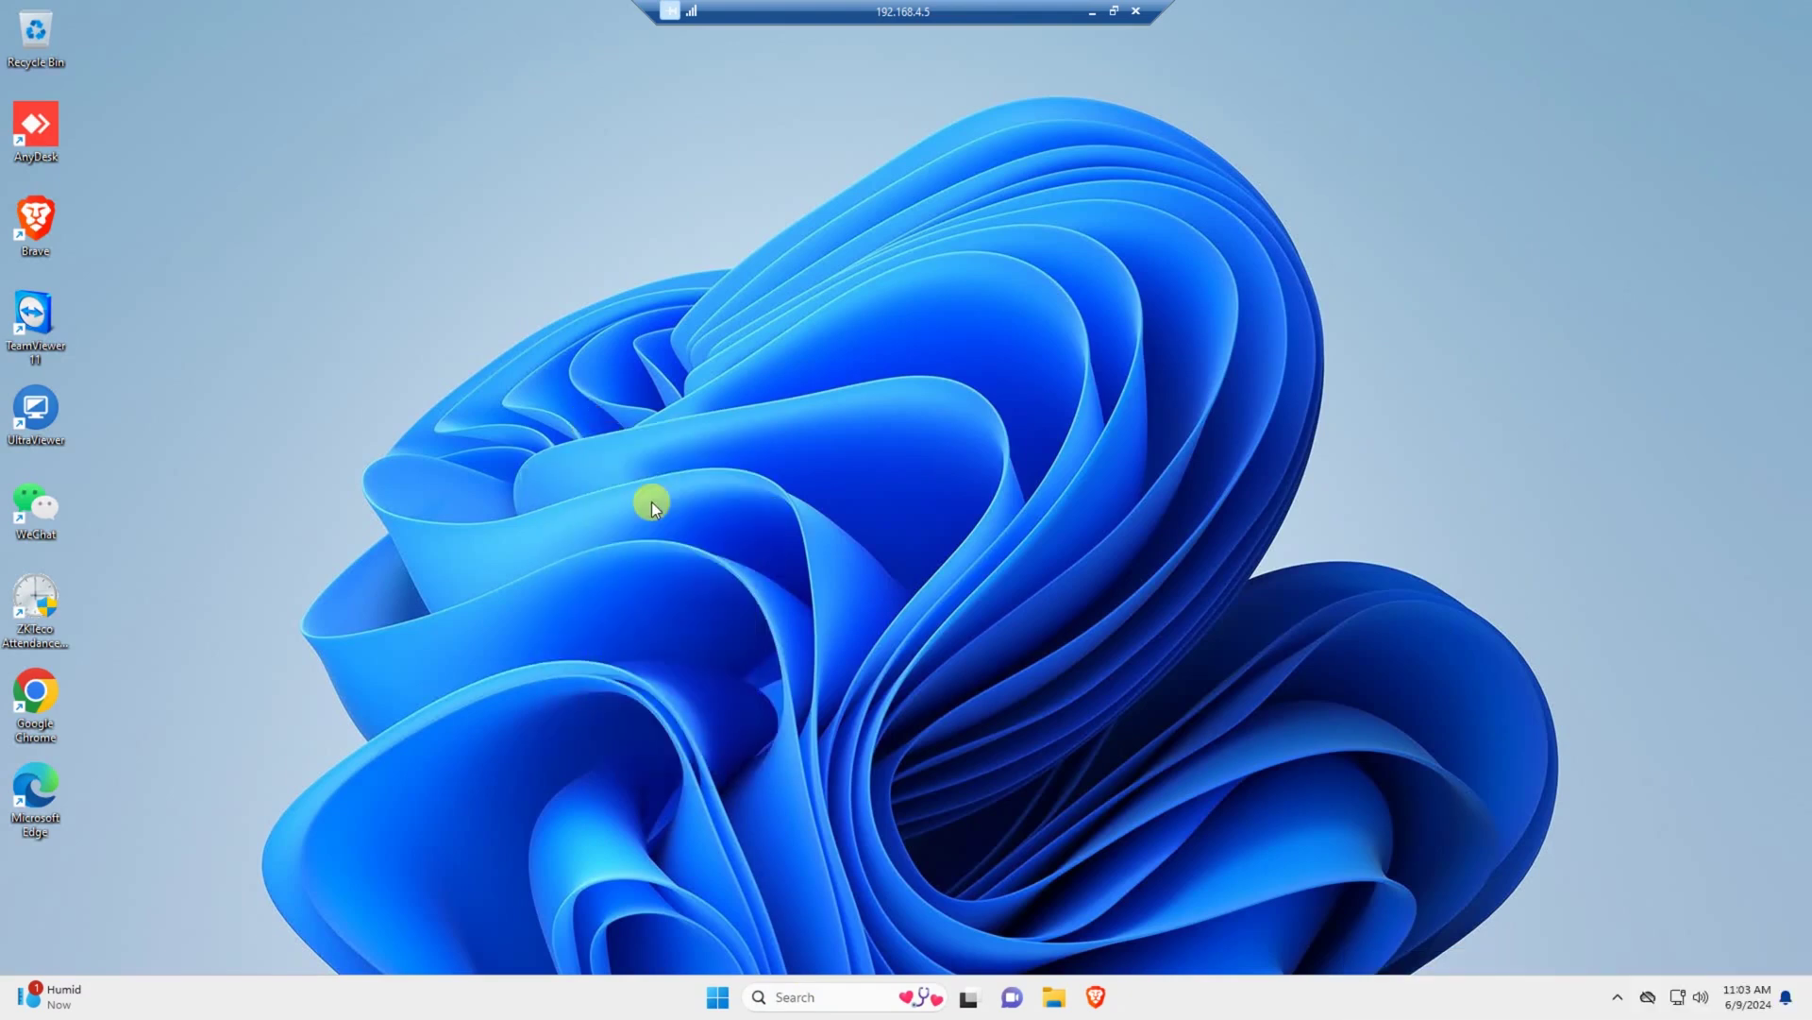
# Launch Word from Windows search and start a blank document
pyautogui.click(801, 998)
pyautogui.write('w')
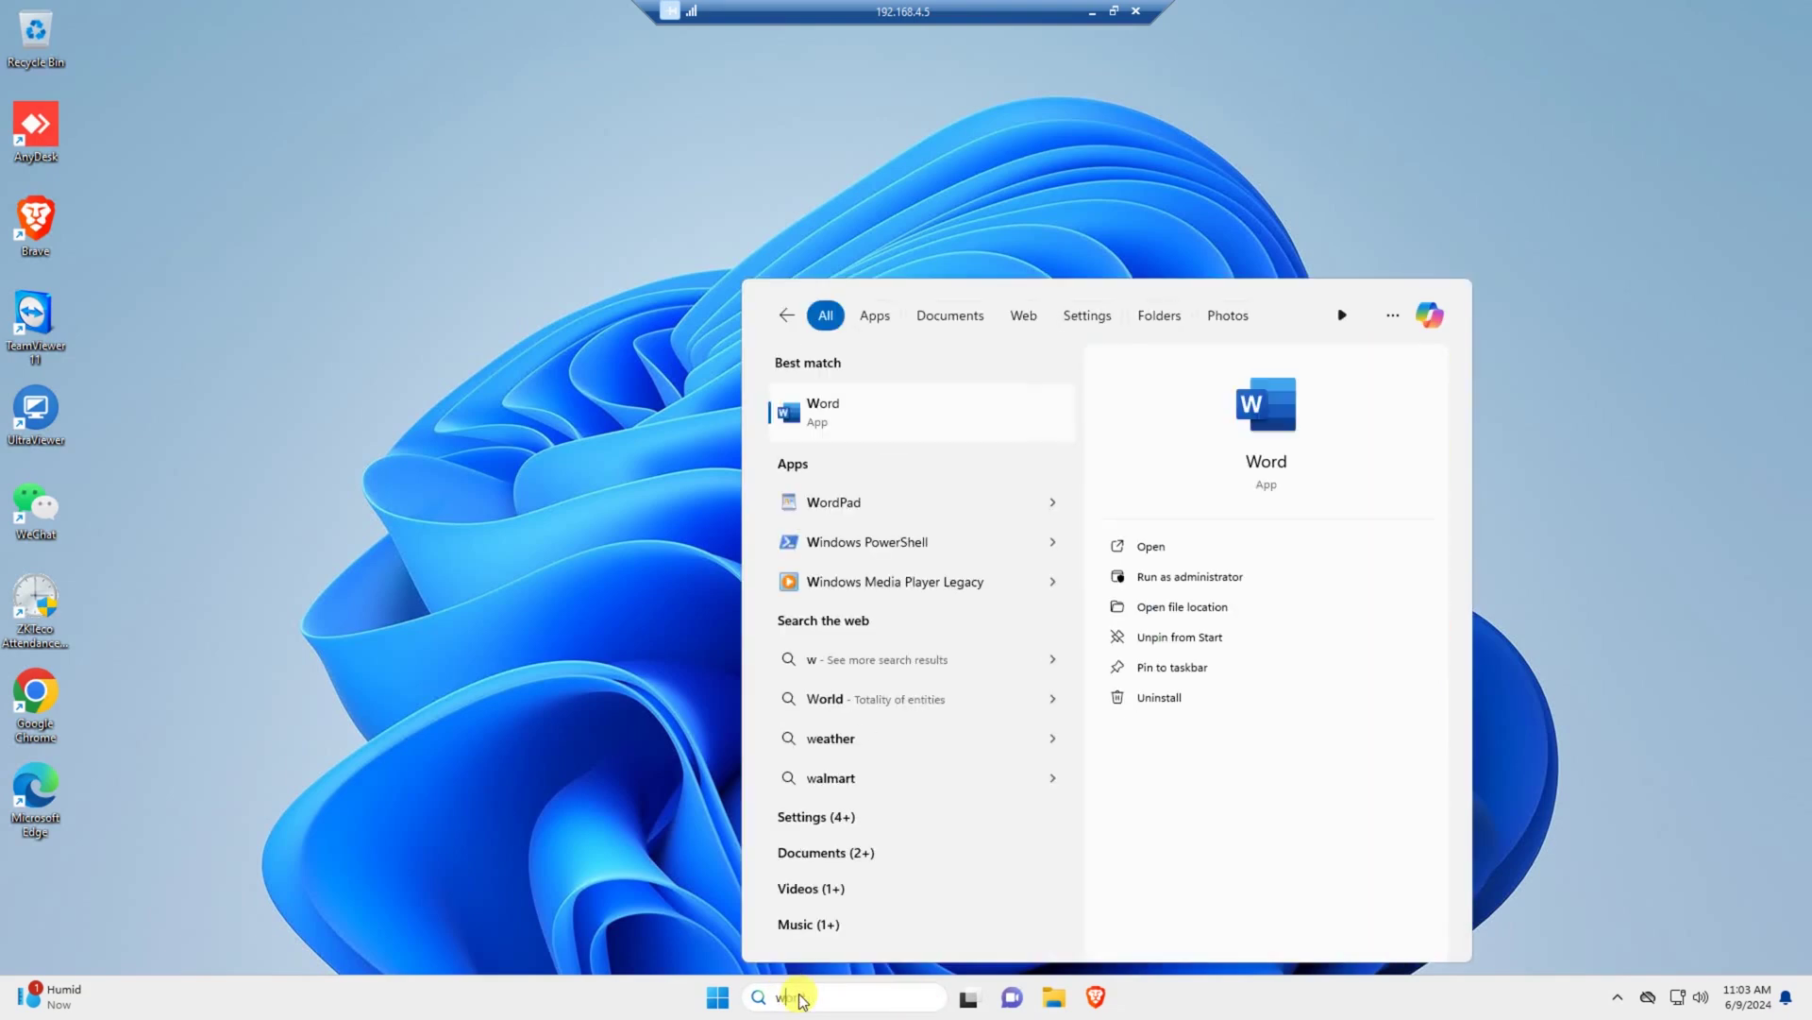
pyautogui.write('ord')
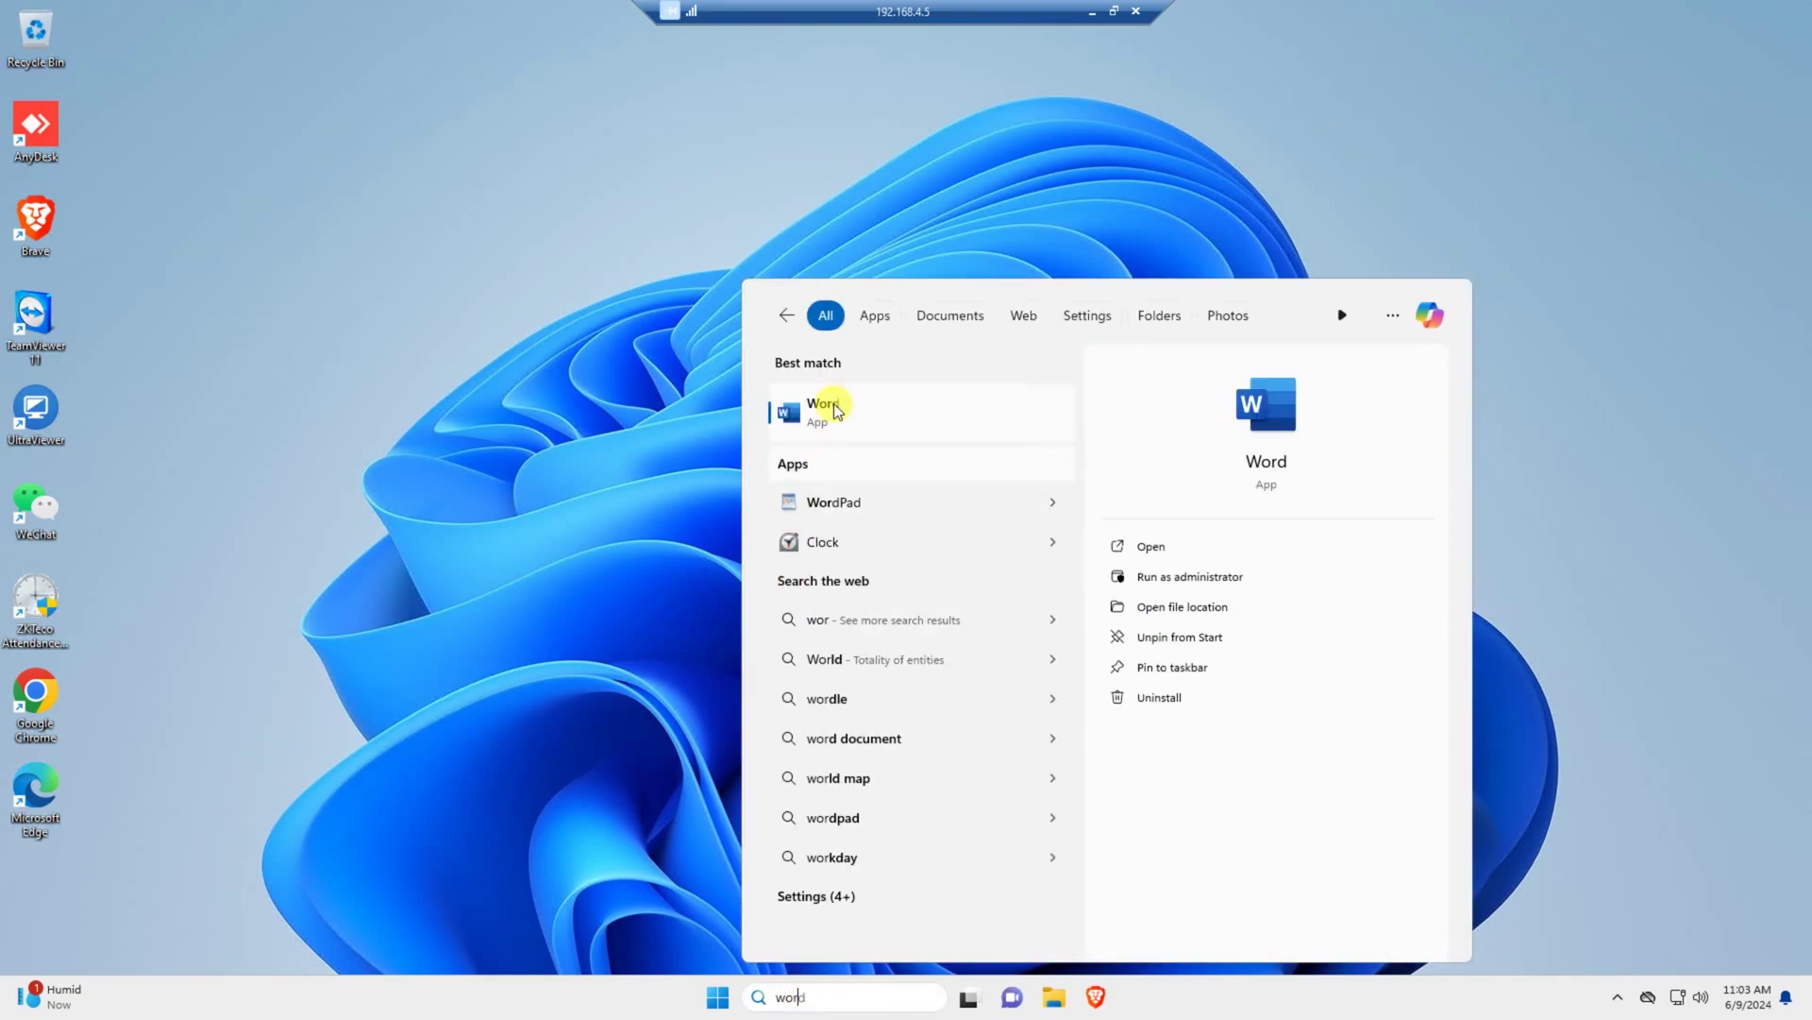
pyautogui.click(834, 412)
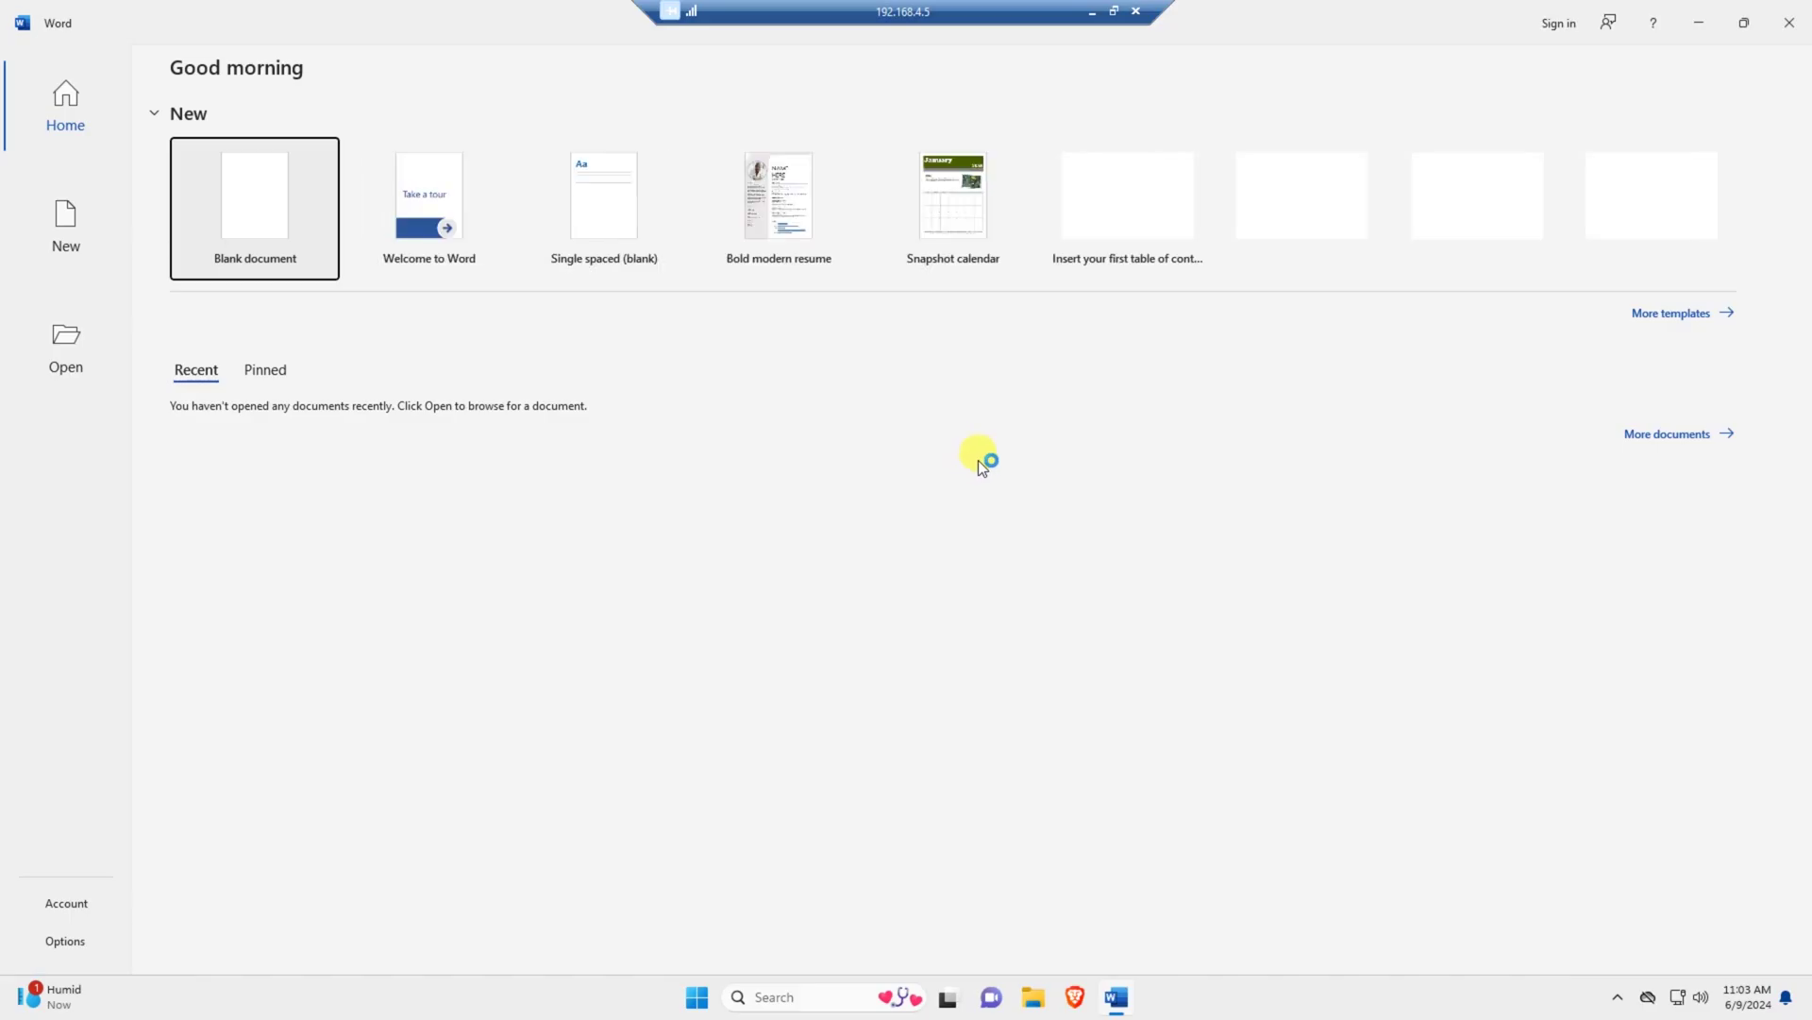
pyautogui.click(294, 236)
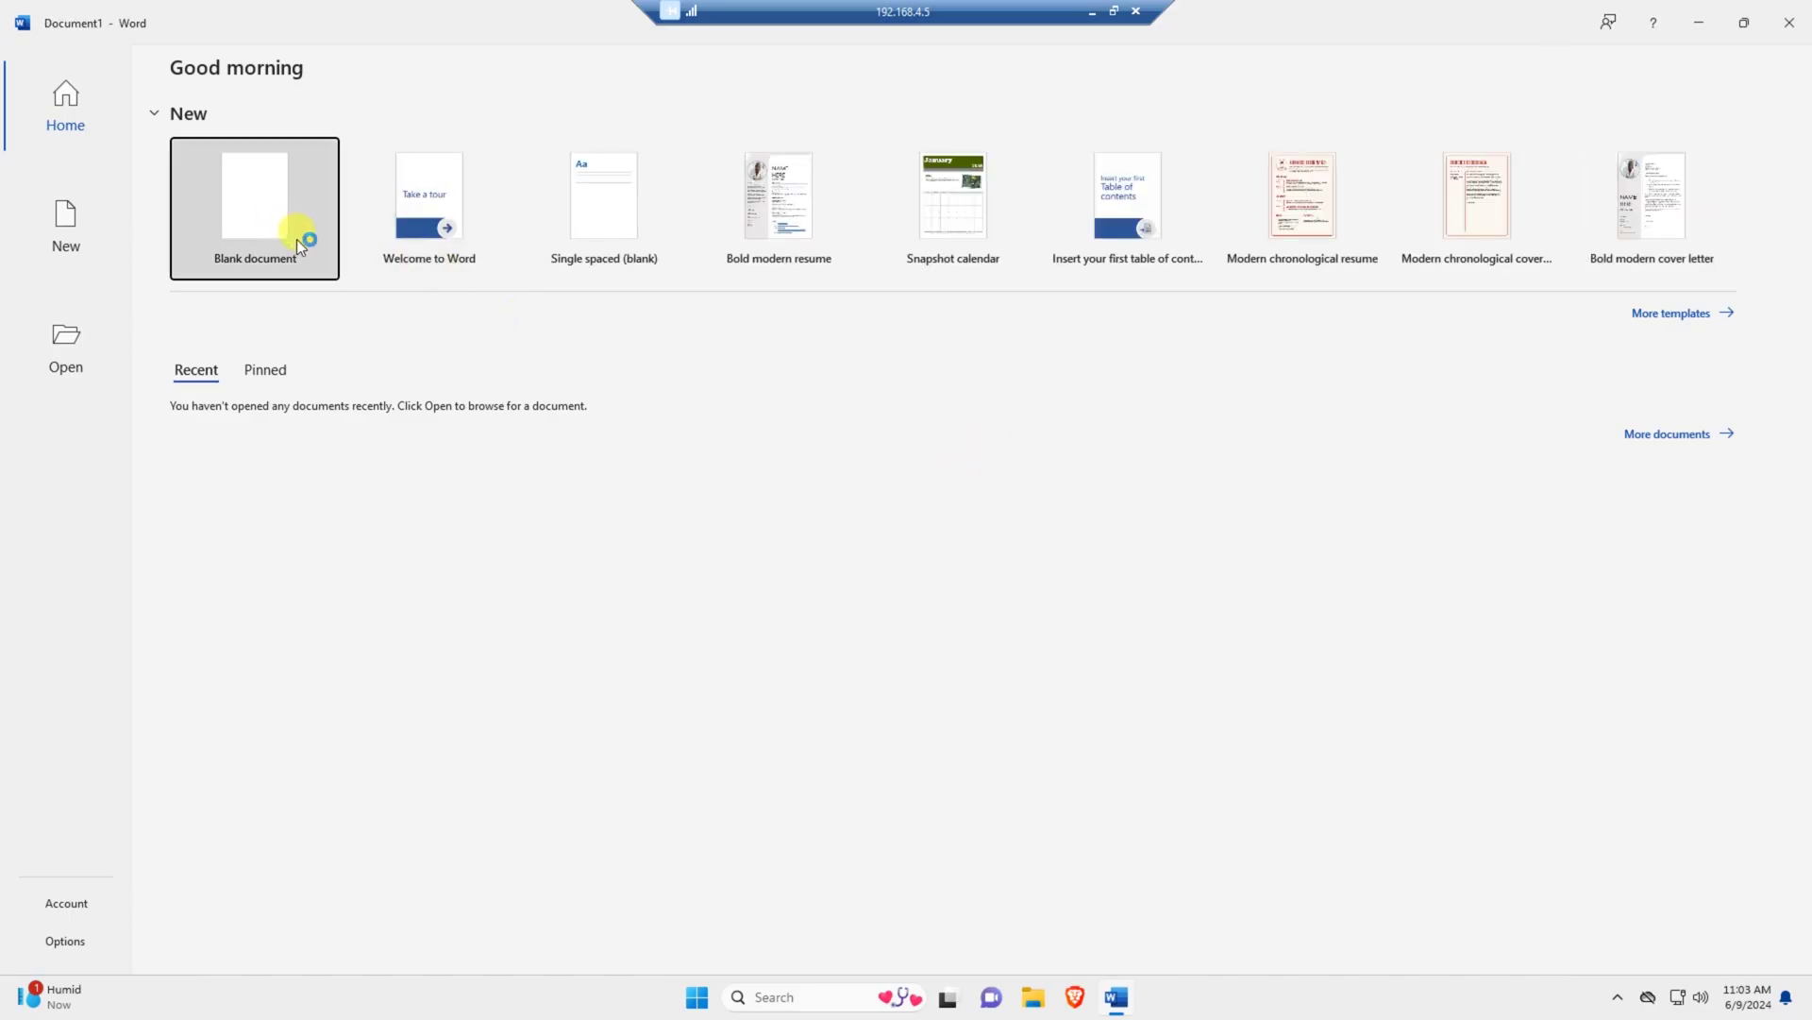